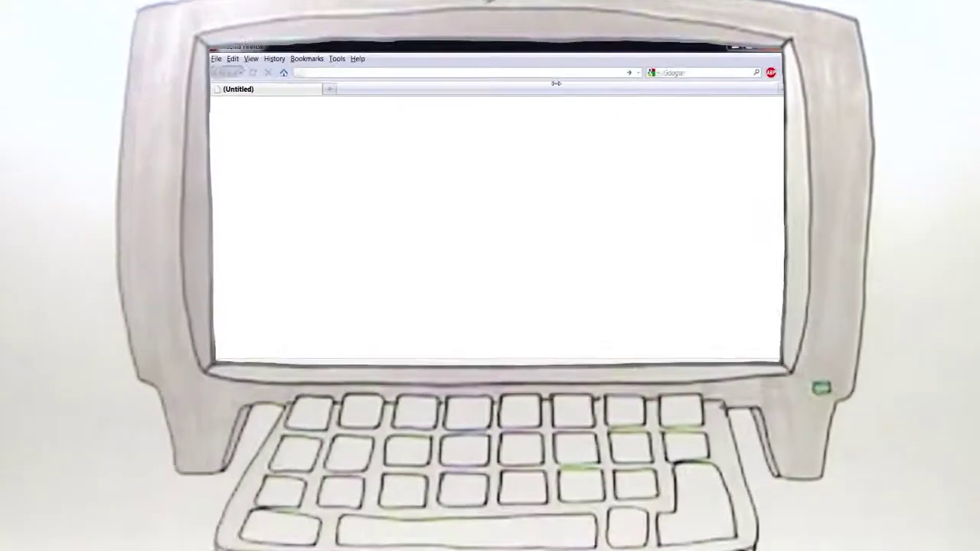
- Download WampServer2.0i.exe from wampserver.com/en/download
text(wampserver.com/en/dow)
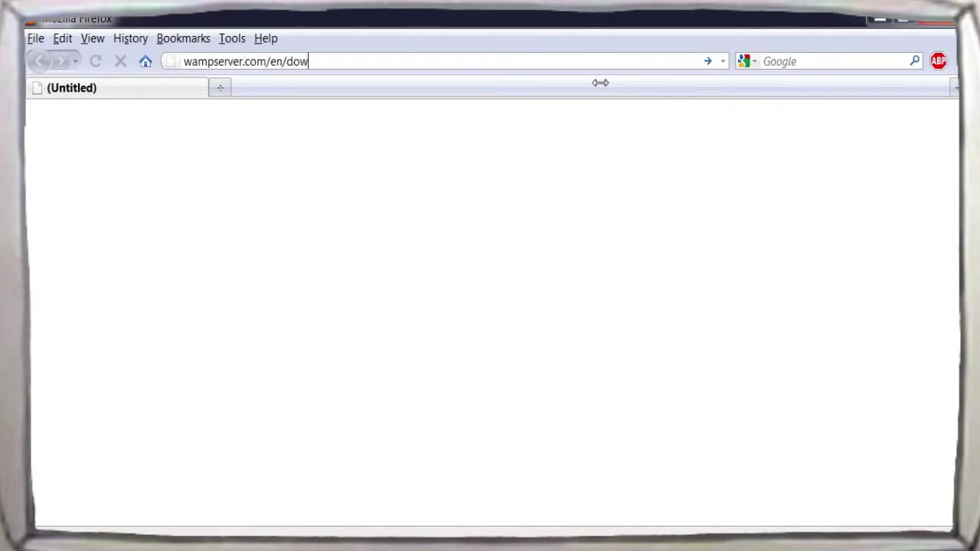
text(nload)
key(Return)
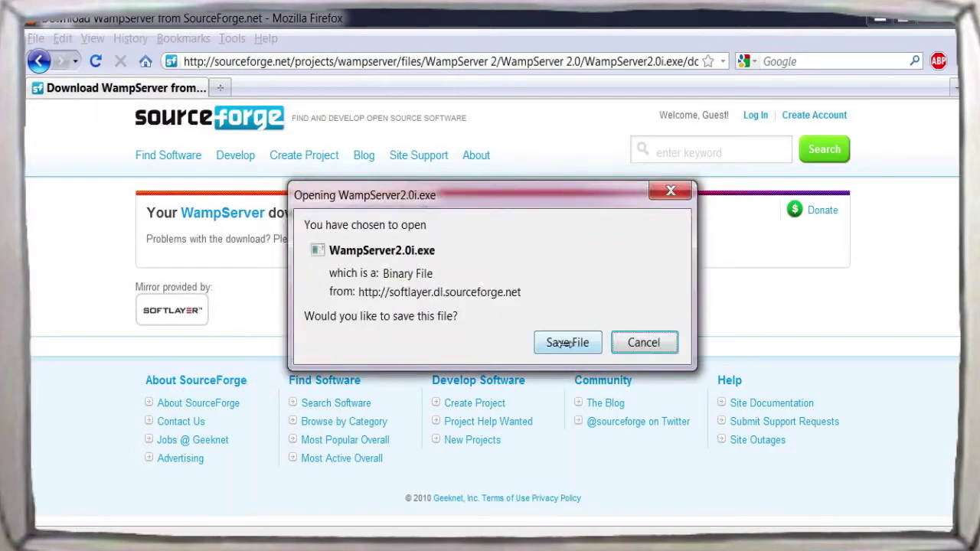
click(568, 343)
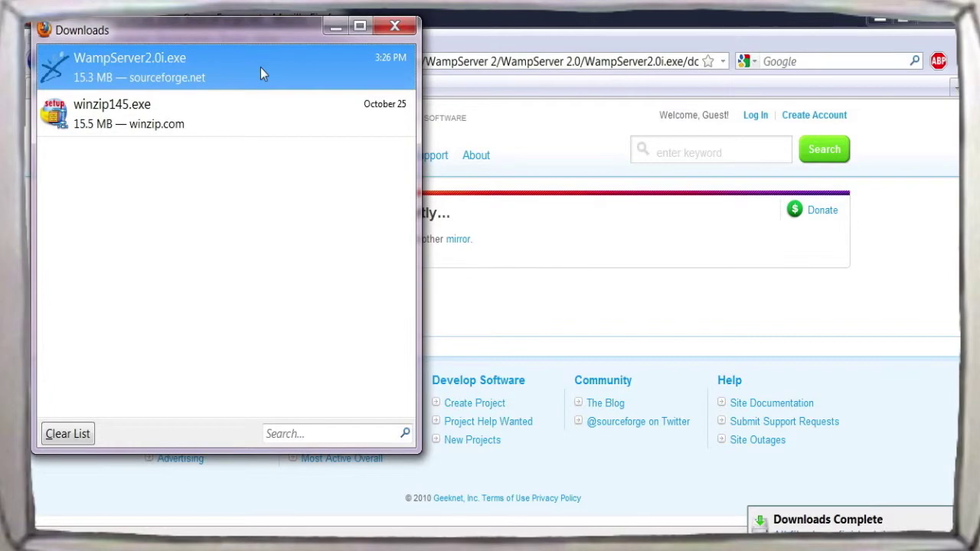
- Launch the downloaded WampServer installer past the security warning
right_click(262, 72)
click(301, 81)
click(548, 303)
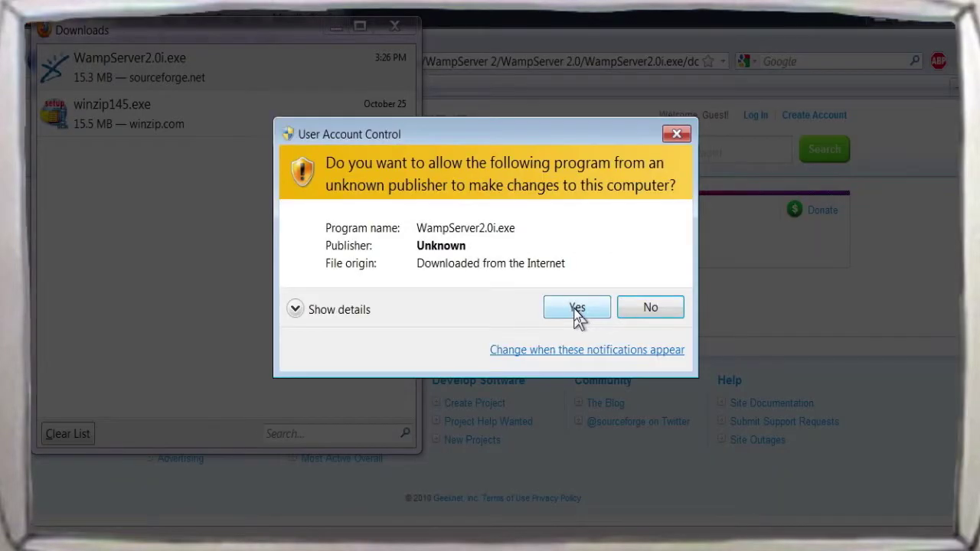
- Run the WampServer 2 setup with the licence accepted and c:\wamp as install folder
click(577, 310)
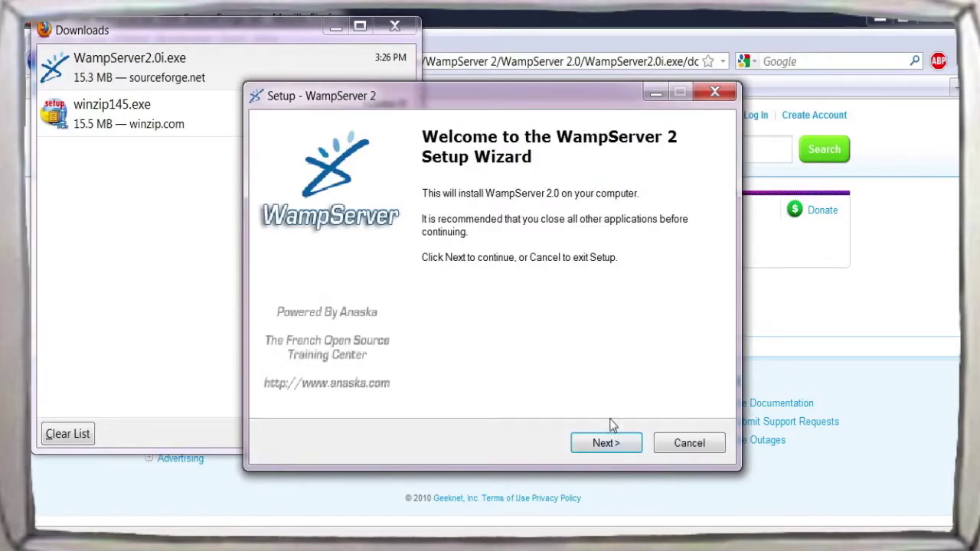
click(600, 452)
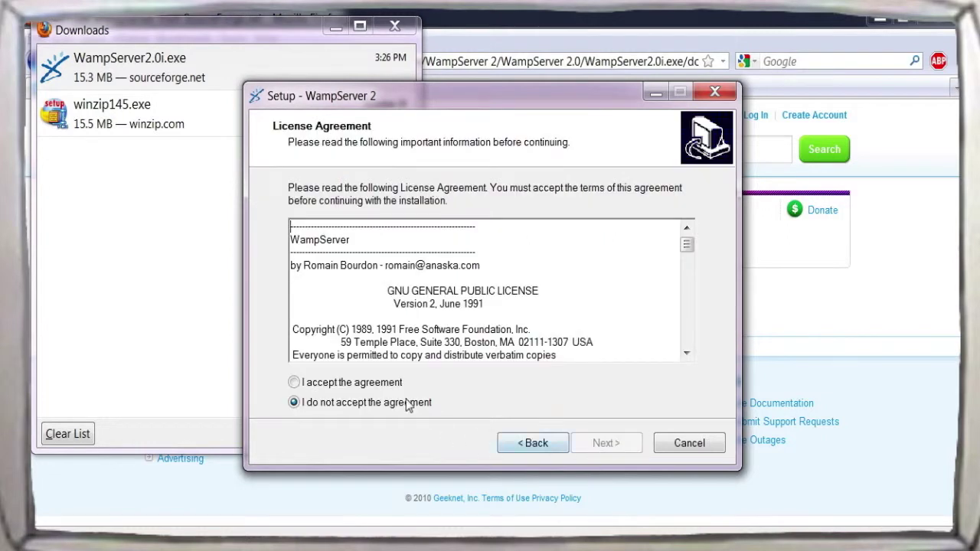
click(603, 452)
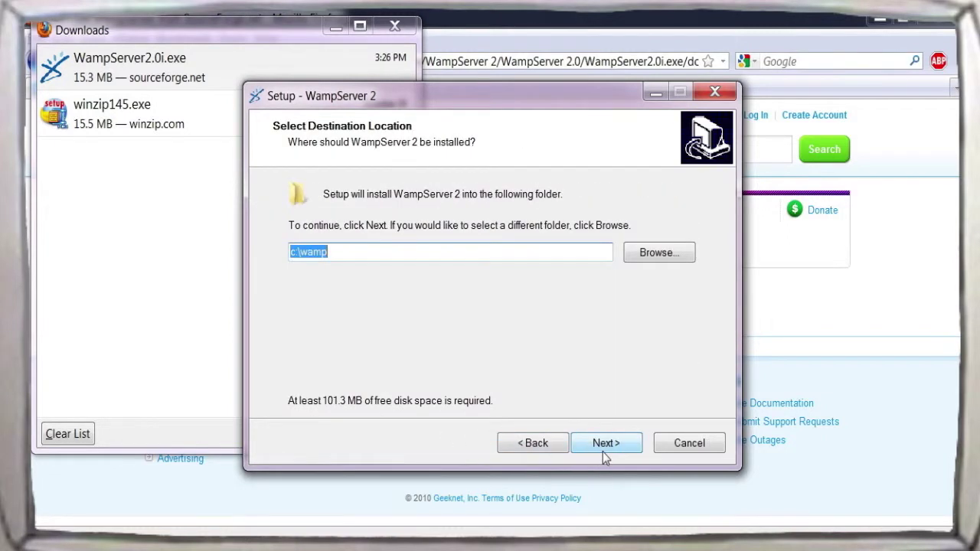
click(607, 453)
click(607, 444)
click(609, 446)
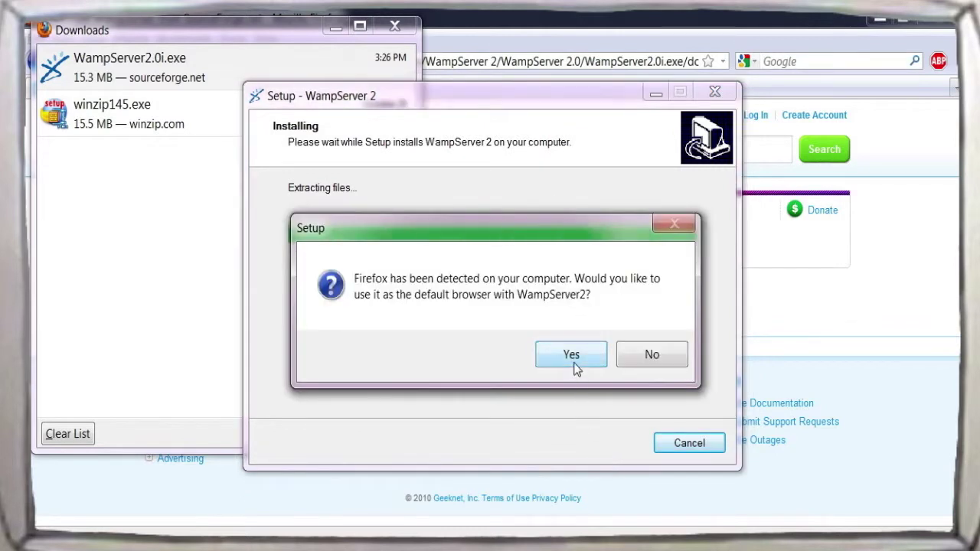
- Choose Firefox as default browser, allow Apache through the firewall, and finish setup
click(572, 354)
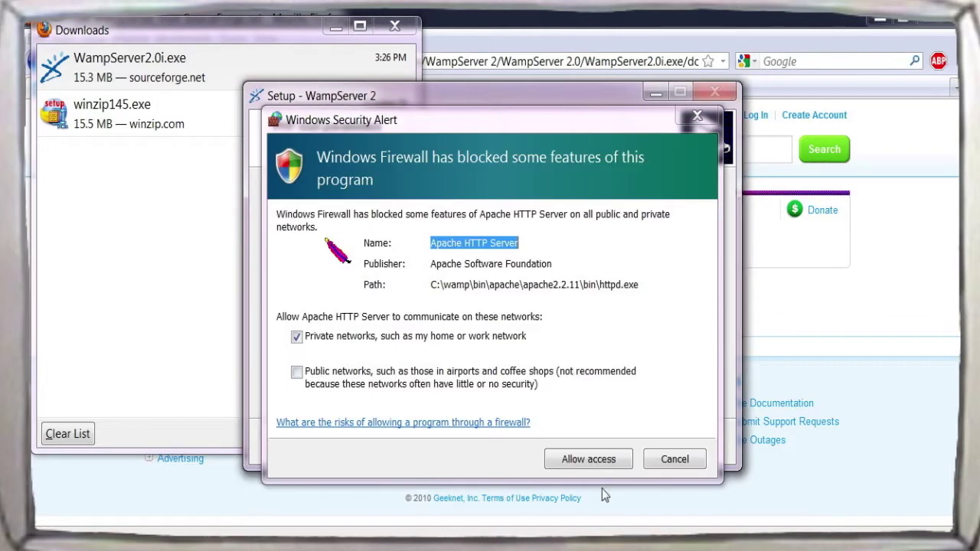
click(587, 461)
click(607, 444)
click(605, 443)
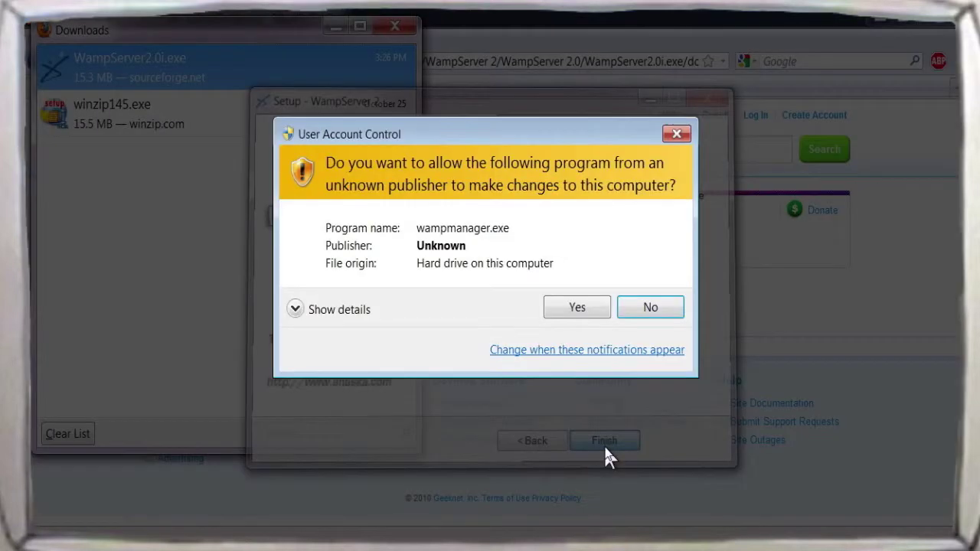
click(578, 307)
- In a new tab, check localhost, then go to silverstripe.org/download
double_click(218, 91)
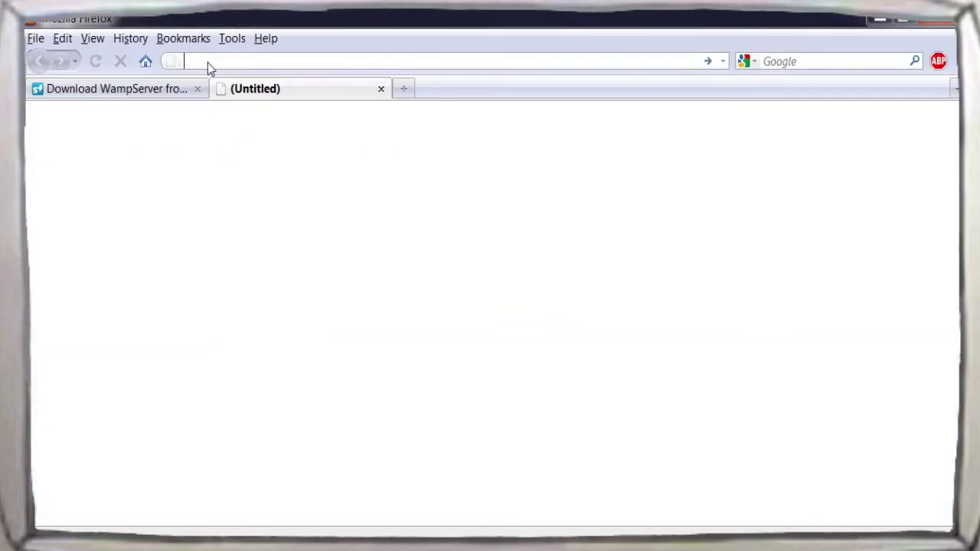
text(loca)
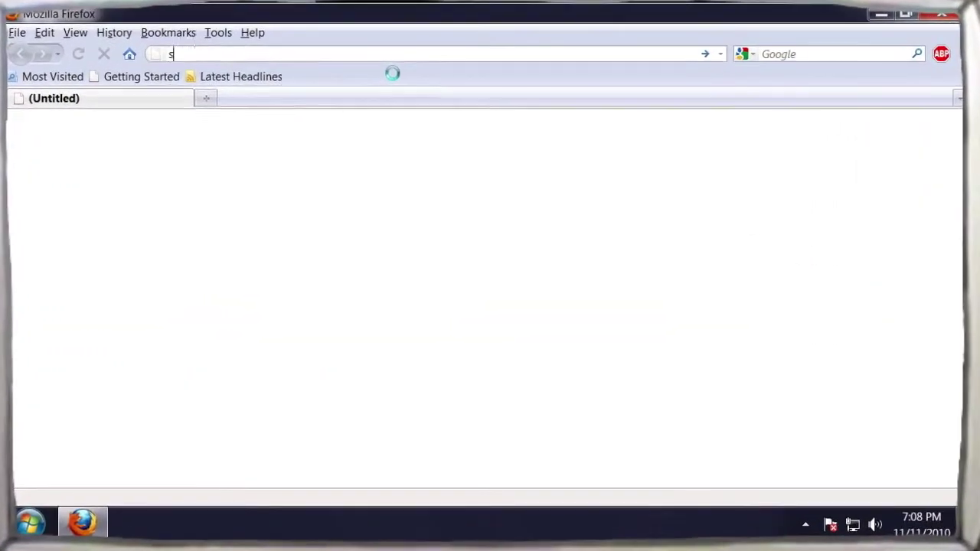
text(/dow)
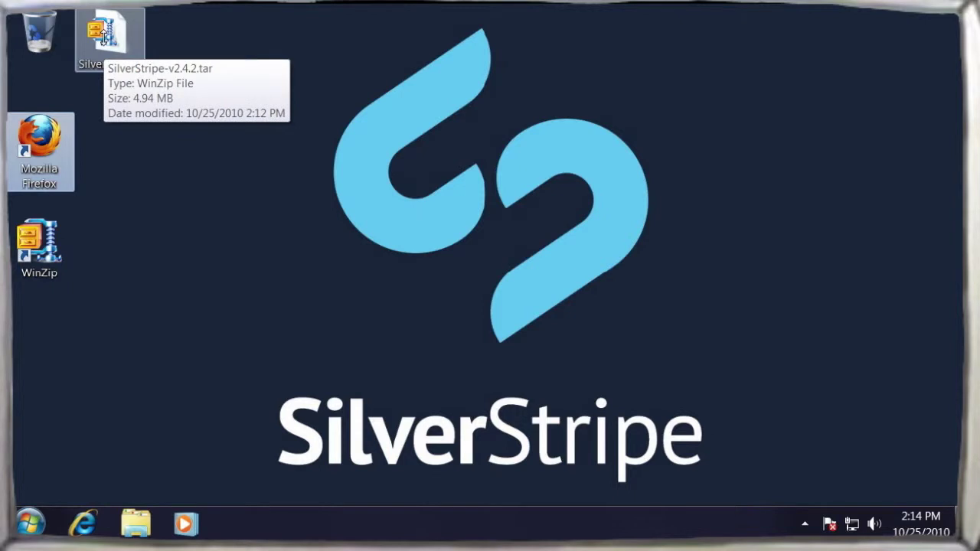
- Extract the SilverStripe tar archive to the desktop with the WinZip evaluation version
right_click(103, 37)
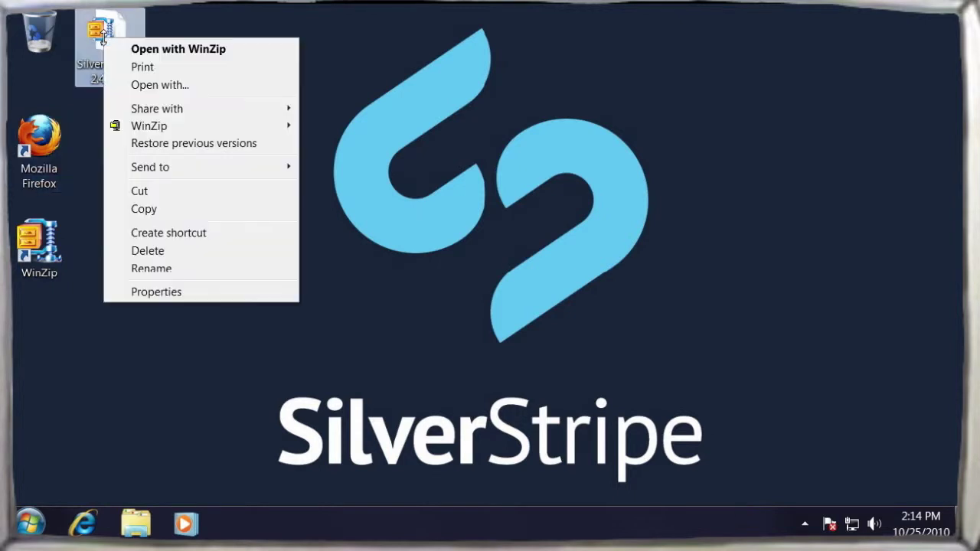
mouse_move(174, 125)
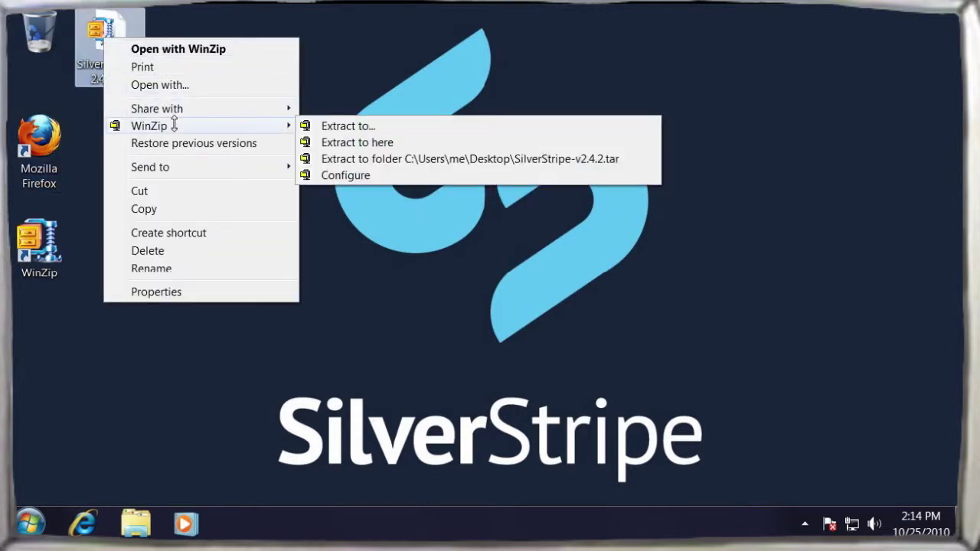
click(373, 144)
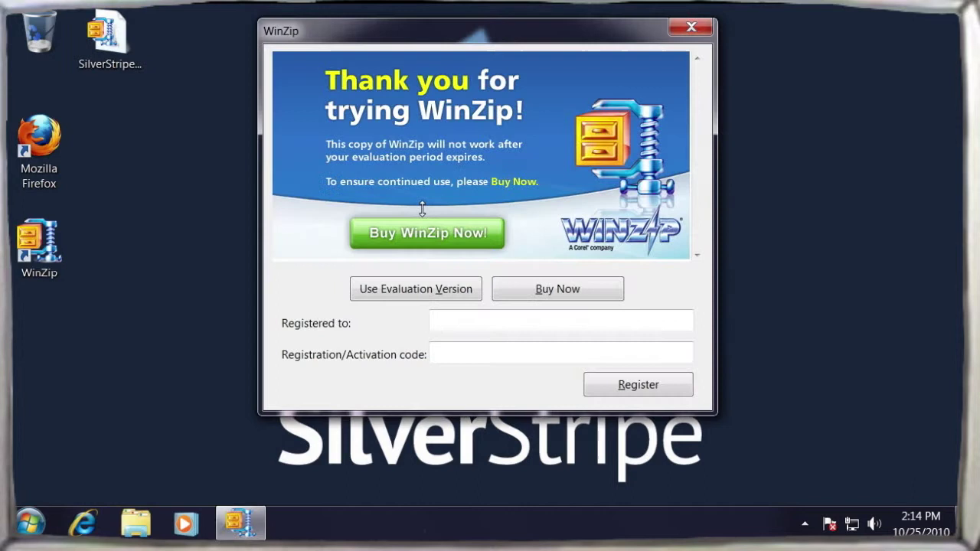
click(404, 287)
click(580, 444)
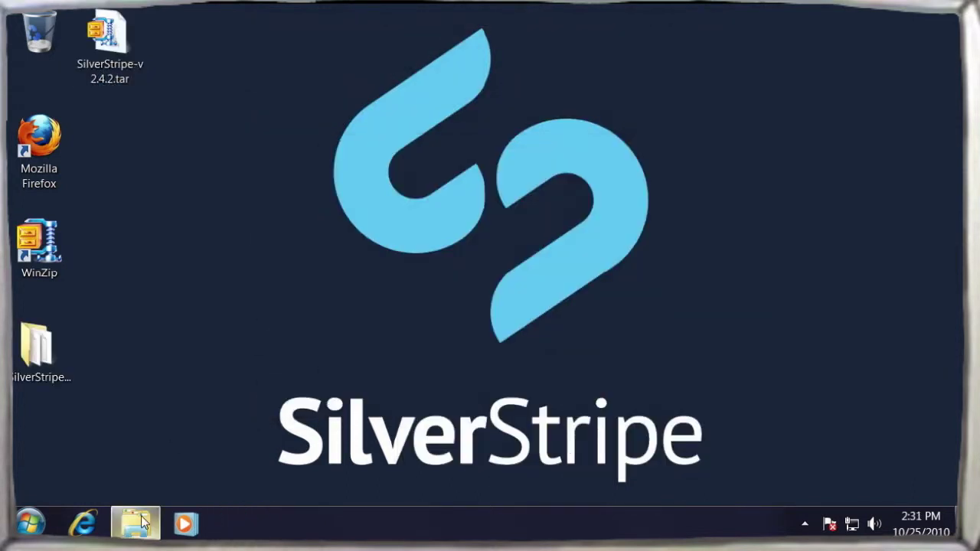
- Copy the SilverStripe folder into c:\wamp\www, rename it silverstripe, and launch Firefox
click(142, 524)
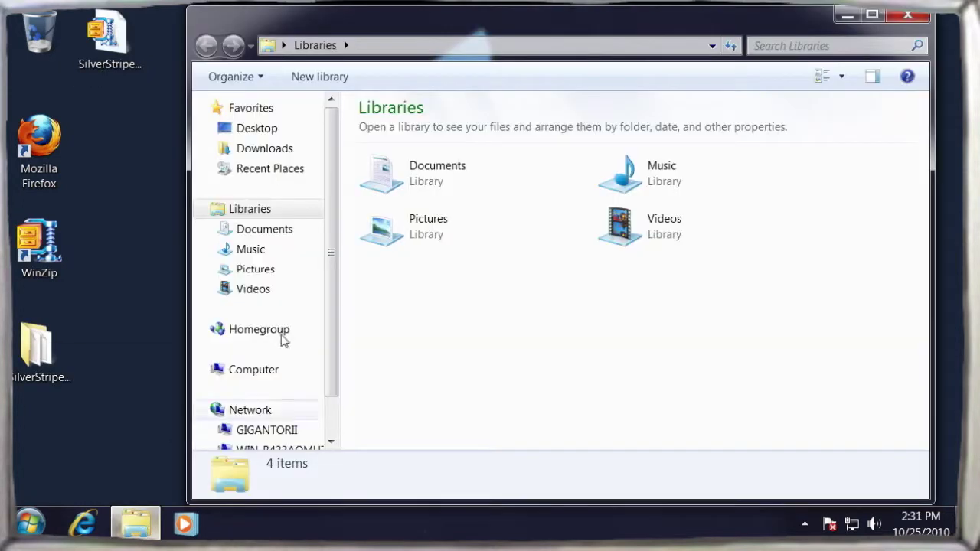
click(373, 48)
text(c:\wamp\www)
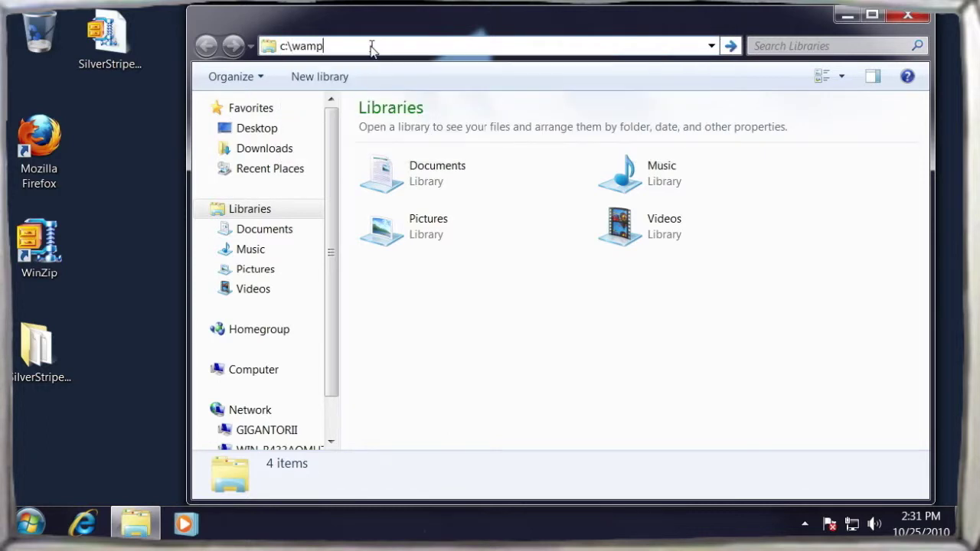
key(Return)
drag(36, 349, 416, 149)
key(F2)
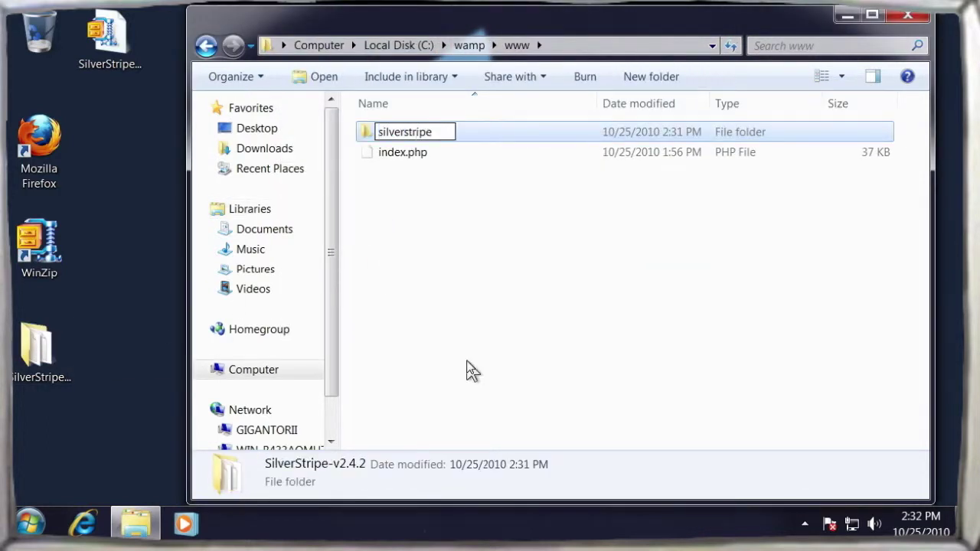
key(Return)
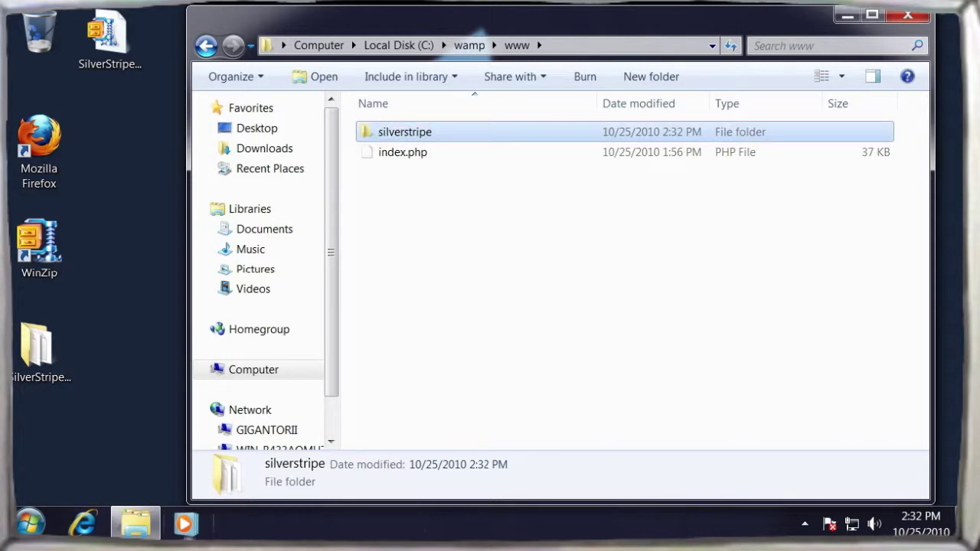
double_click(39, 145)
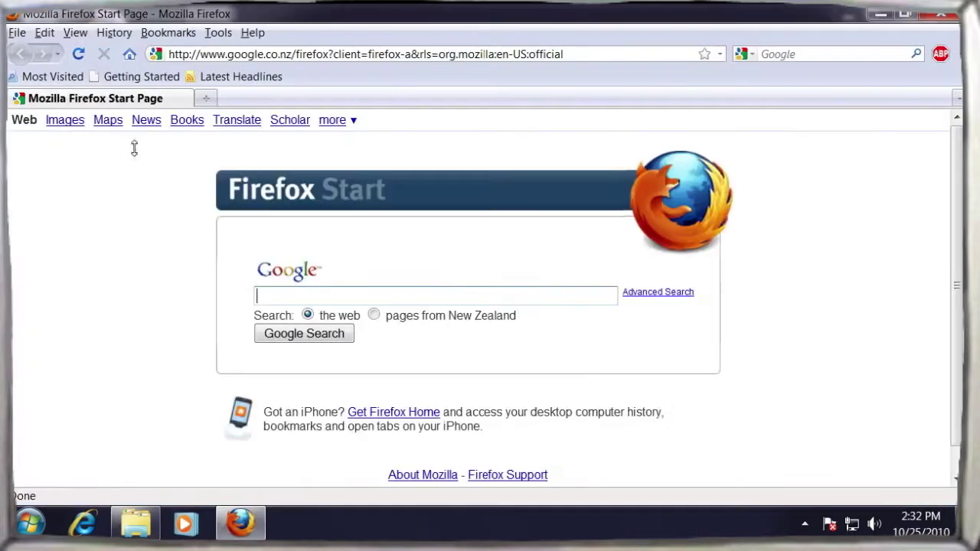
- Load localhost/silverstripe to reach the SilverStripe installation page
click(575, 53)
text(localho)
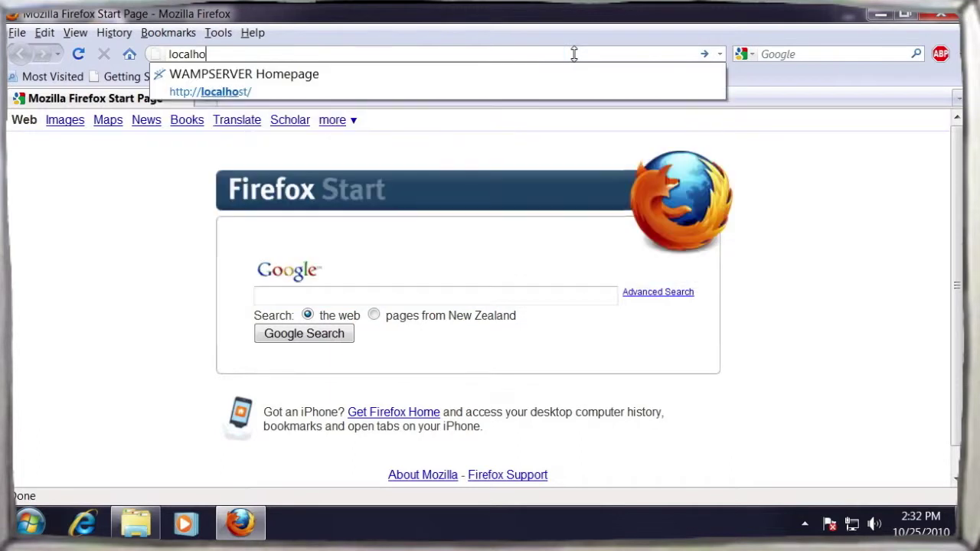
text(st/silverstripe)
key(Return)
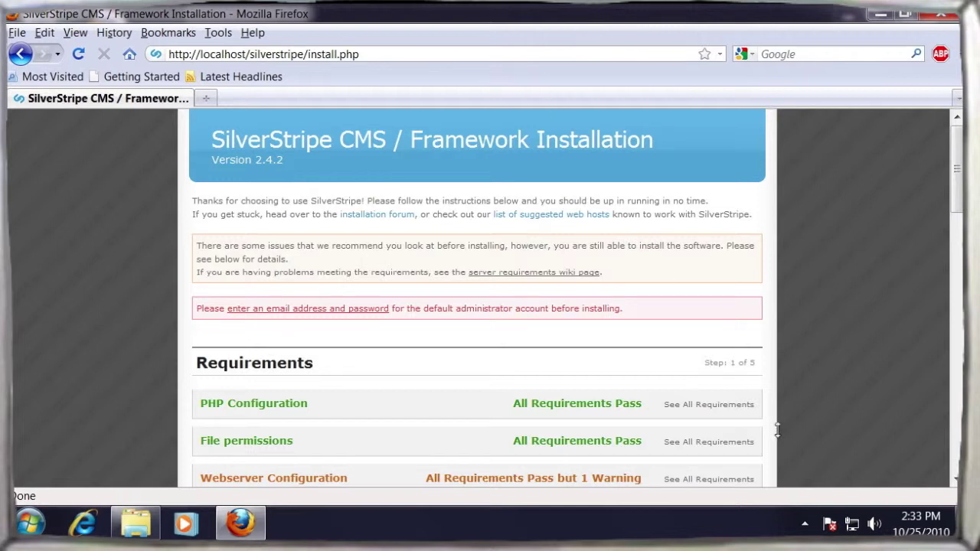
- Open the WampServer tray menu and browse to the Apache modules list
click(805, 522)
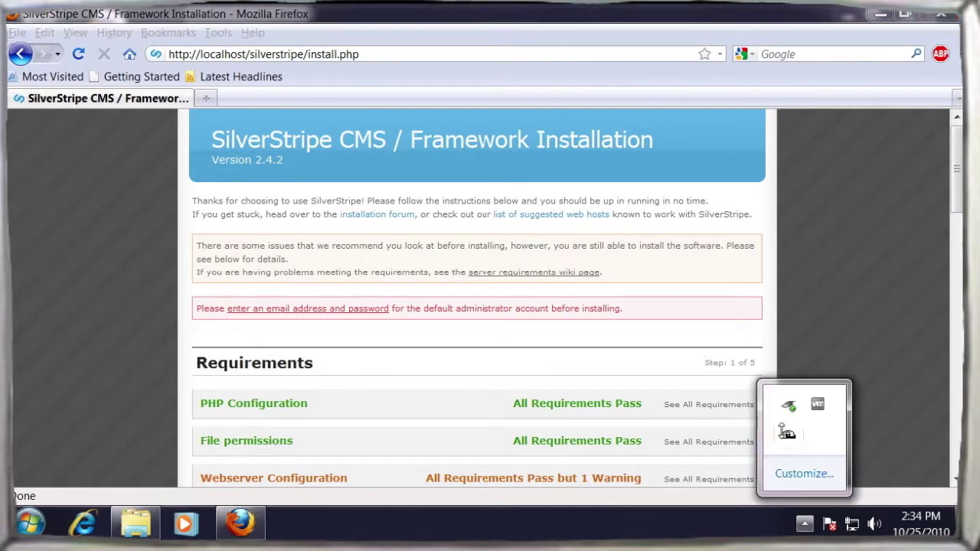
click(786, 436)
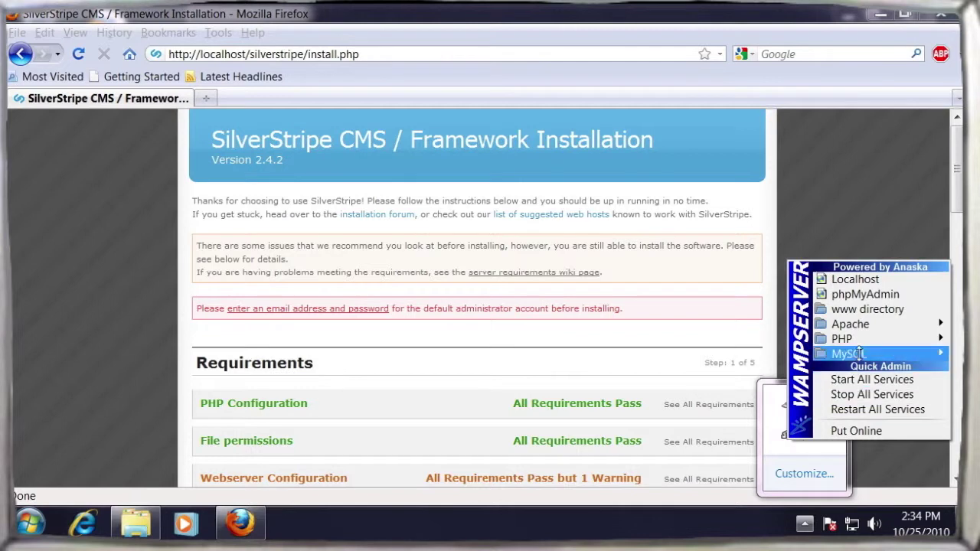
mouse_move(865, 325)
mouse_move(736, 354)
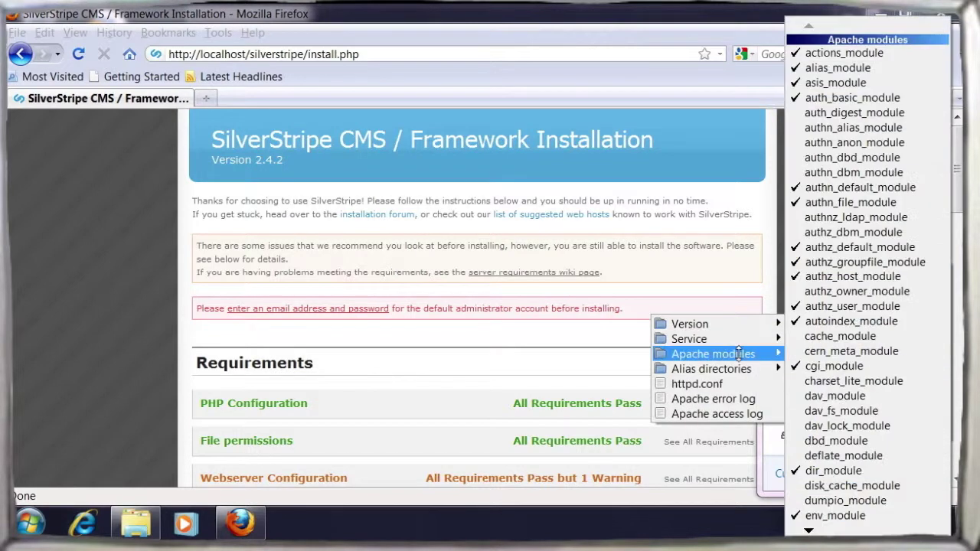
mouse_move(810, 530)
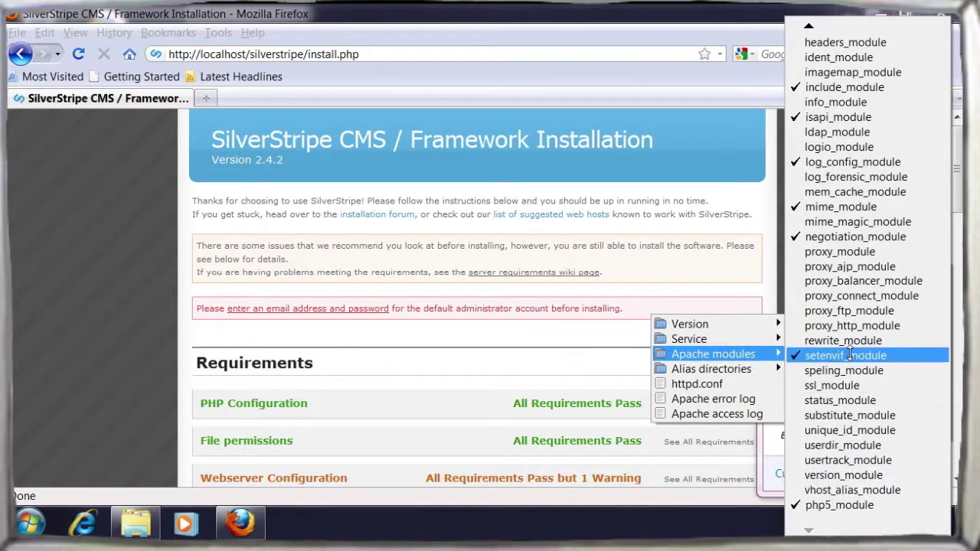
- Enable Apache's rewrite_module and re-check the installation requirements
click(904, 340)
scroll(333, 265, down, 8)
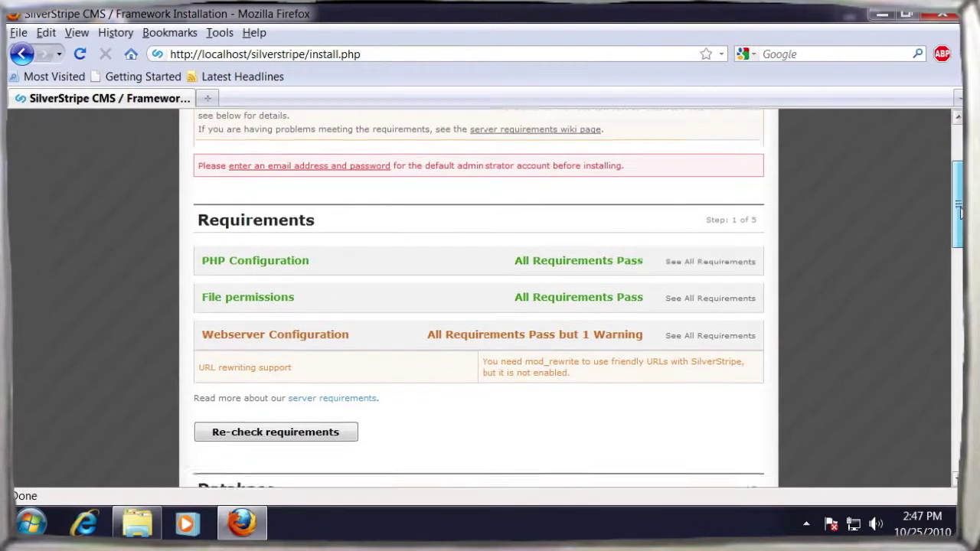
click(333, 264)
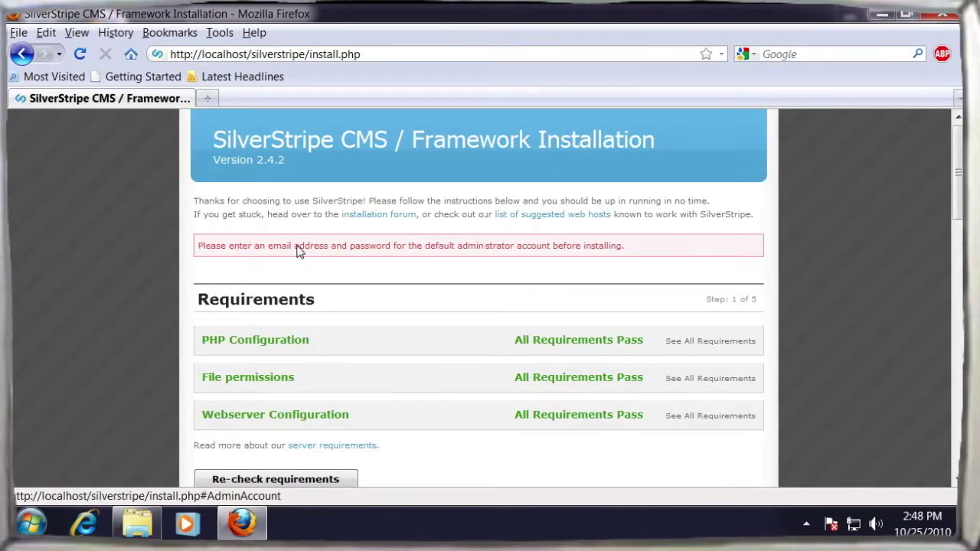
- Enter the administrator account details and install SilverStripe
click(273, 252)
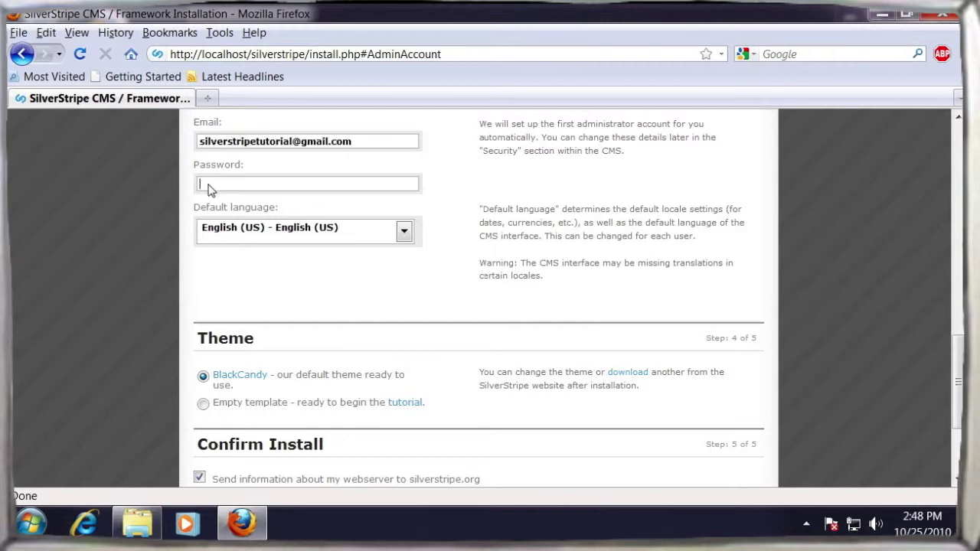
drag(958, 371, 870, 436)
click(337, 372)
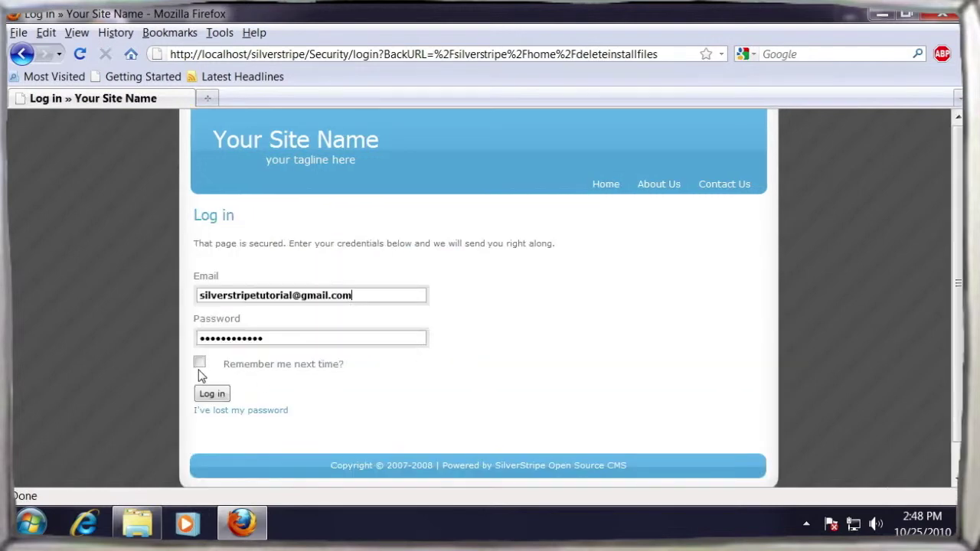
- Log in as administrator and load the home page at localhost/silverstripe/
click(214, 394)
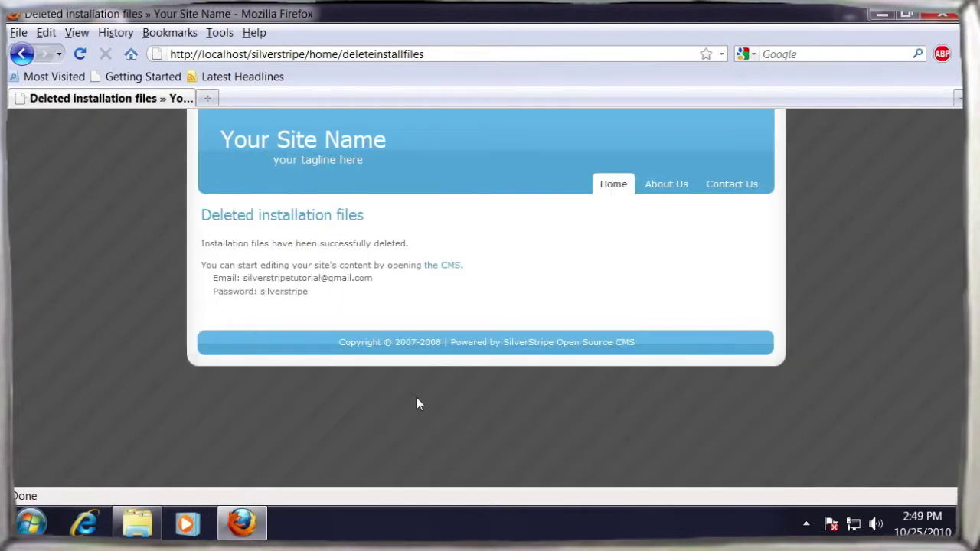
key(BackSpace)
key(Return)
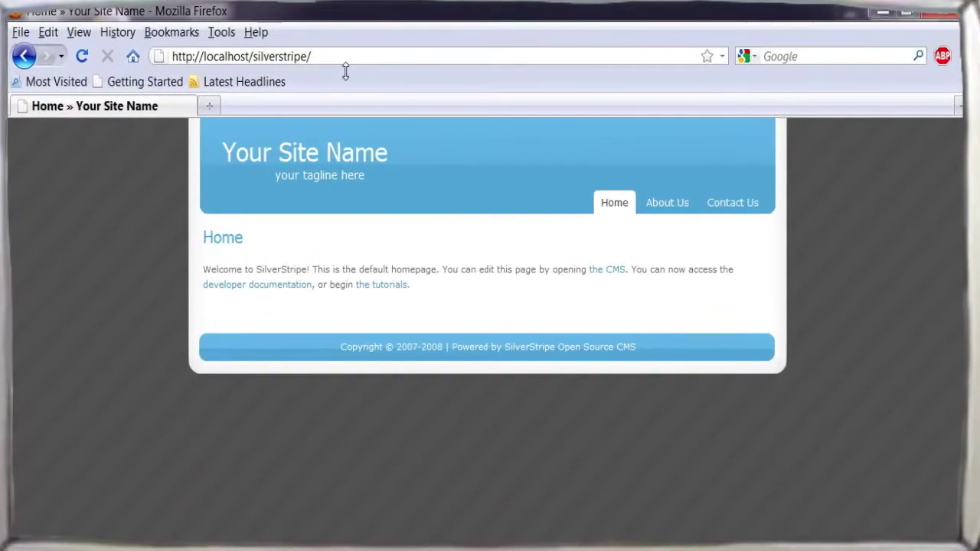
- Go to the CMS /admin page and bookmark it
click(340, 57)
click(338, 55)
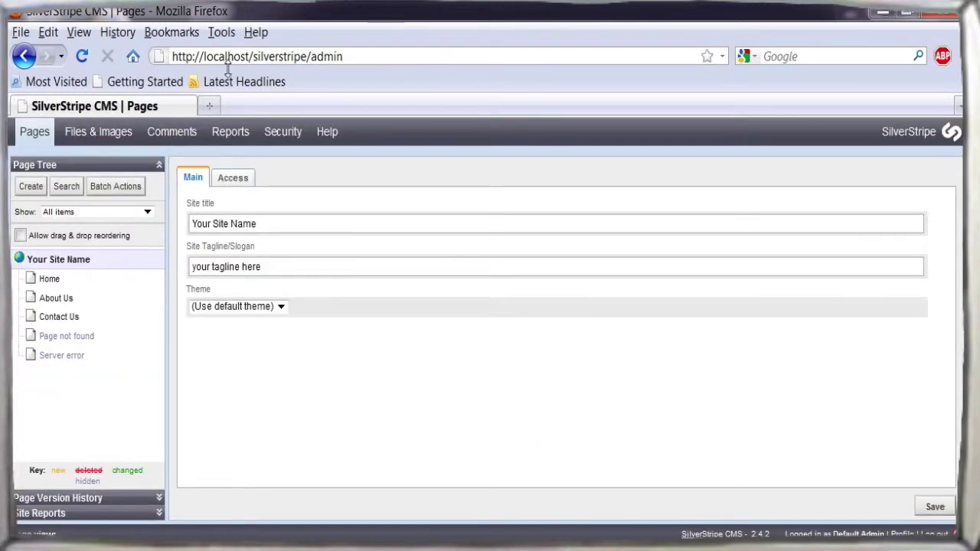
drag(311, 82, 310, 83)
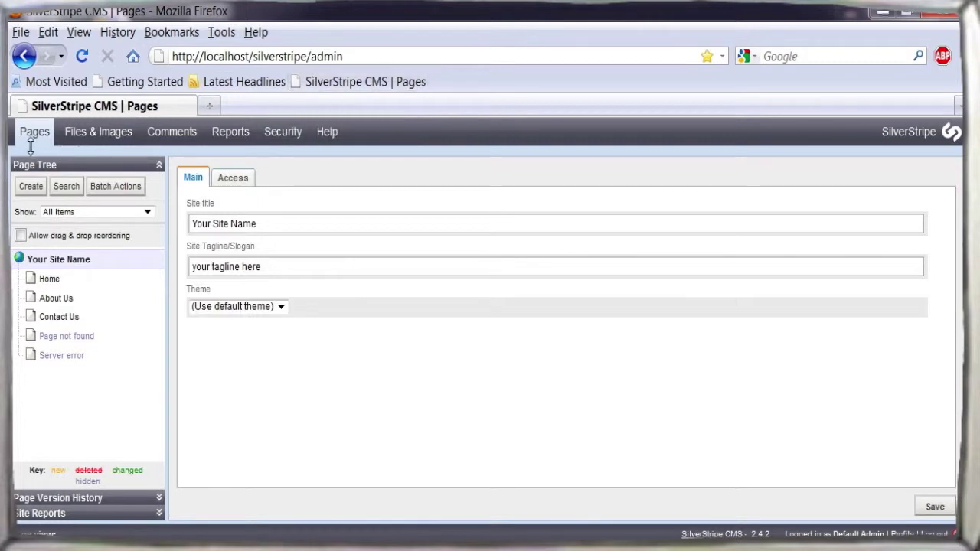
- Browse Files & Images, Comments, Reports and Security, then return to Pages
click(88, 142)
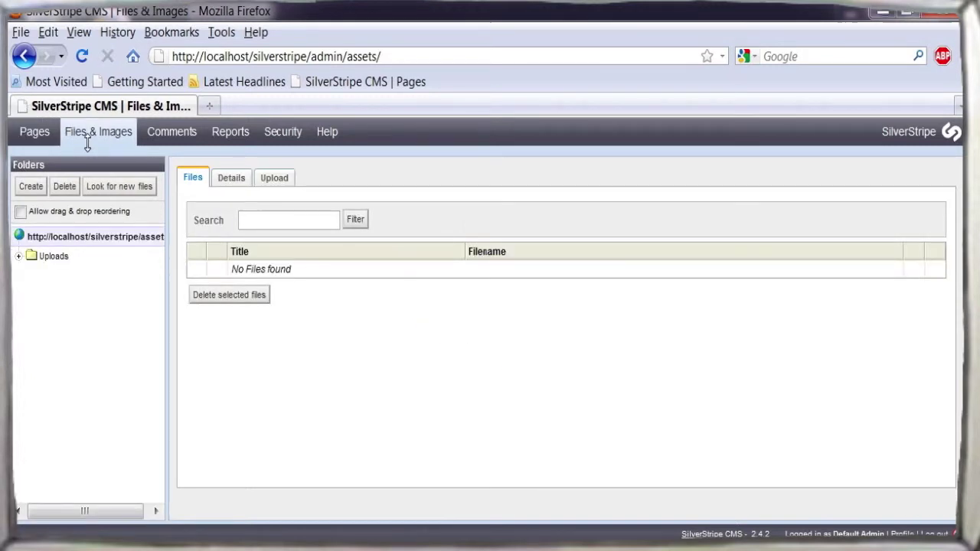
click(175, 144)
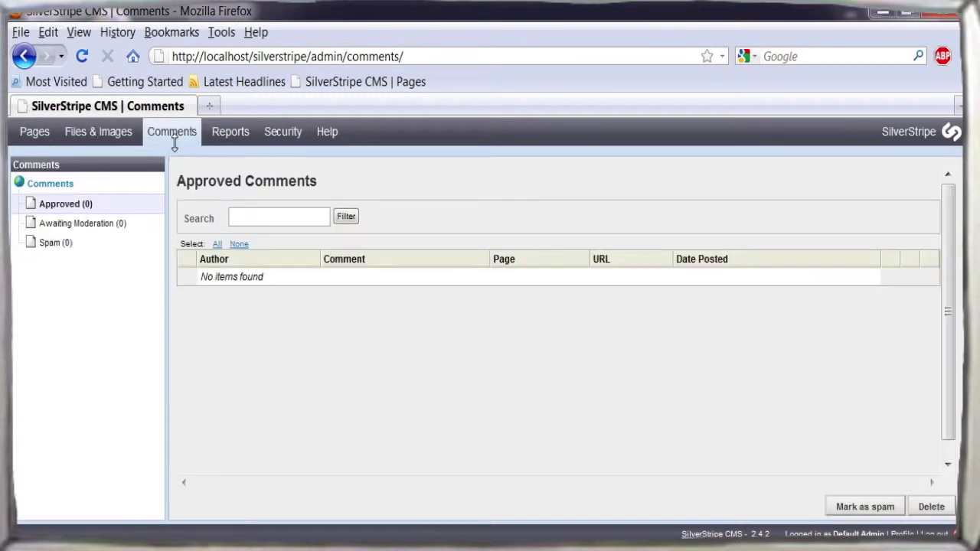
click(224, 147)
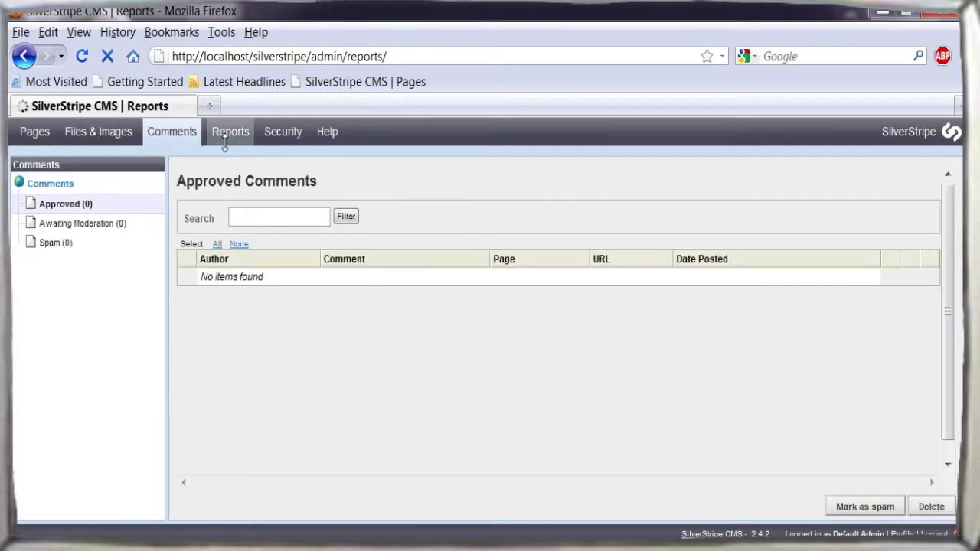
click(279, 144)
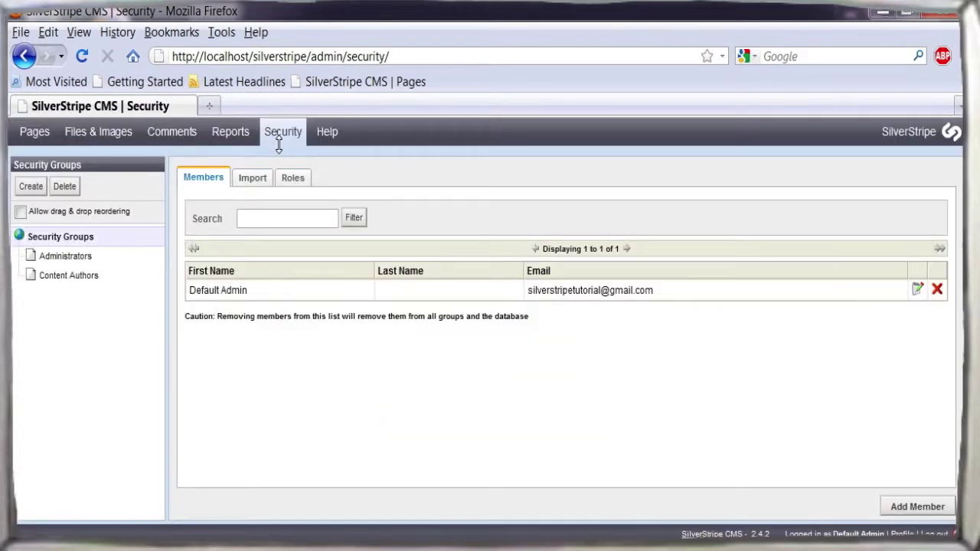
click(33, 141)
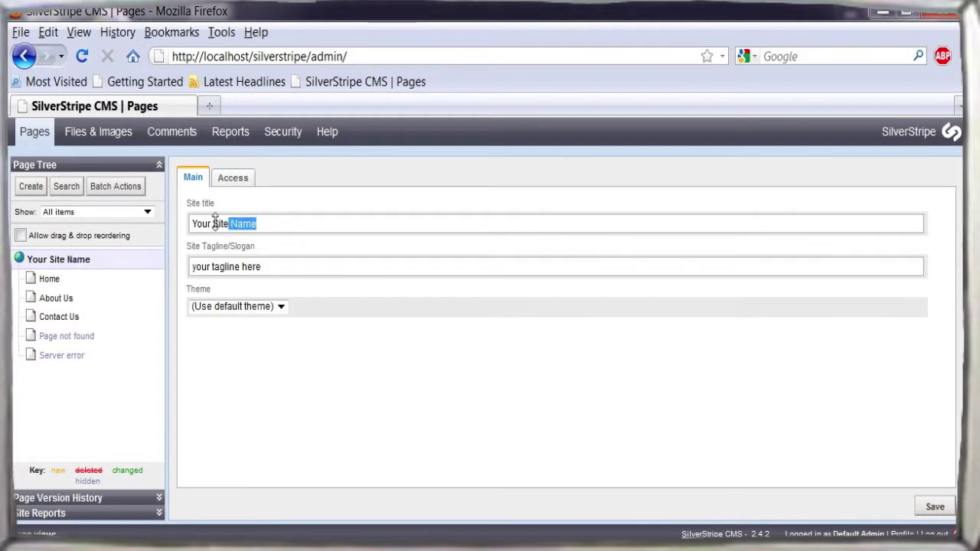
- Set site title 'Great Tutorials', tagline 'for the SilverStripe CMS' and theme blackcandy, then save
drag(216, 223, 192, 224)
text(Tutorials)
key(Tab)
text(for the)
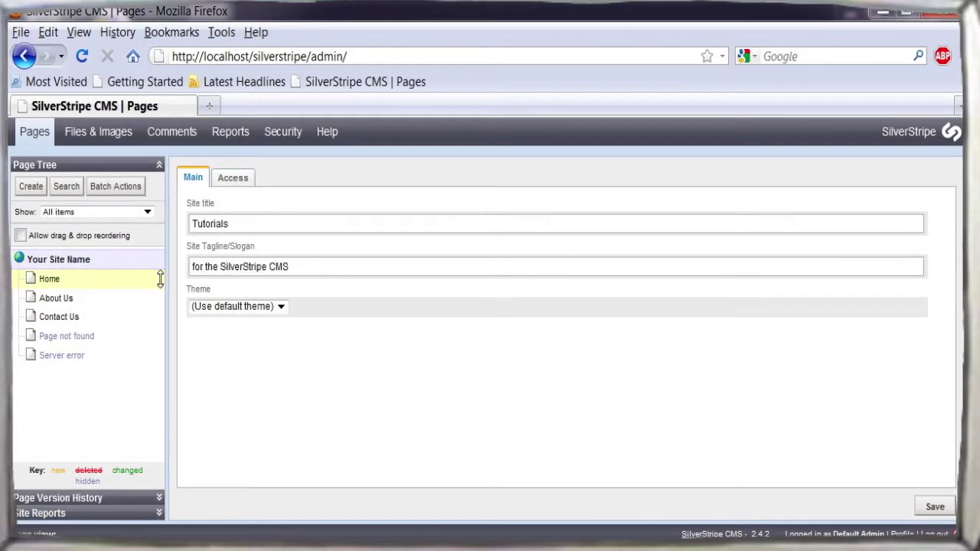
click(278, 307)
click(239, 321)
click(949, 506)
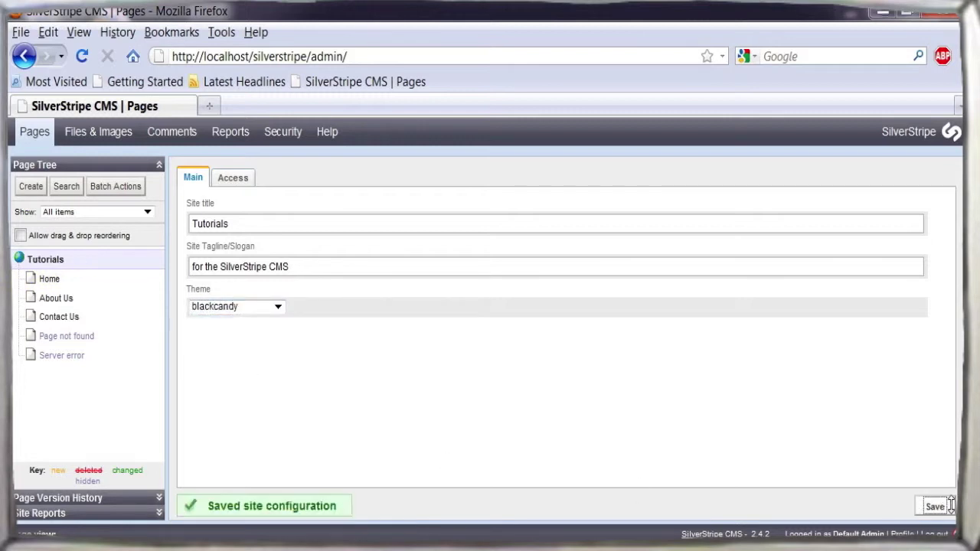
- Open the live home page in a new tab, re-save, and reload to confirm 'Great Tutorials'
double_click(207, 105)
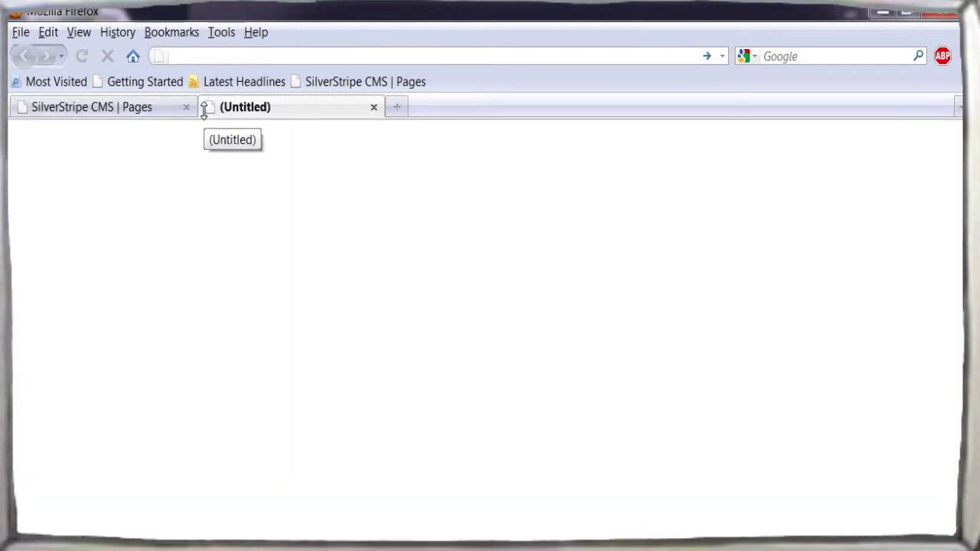
text(lo)
click(253, 88)
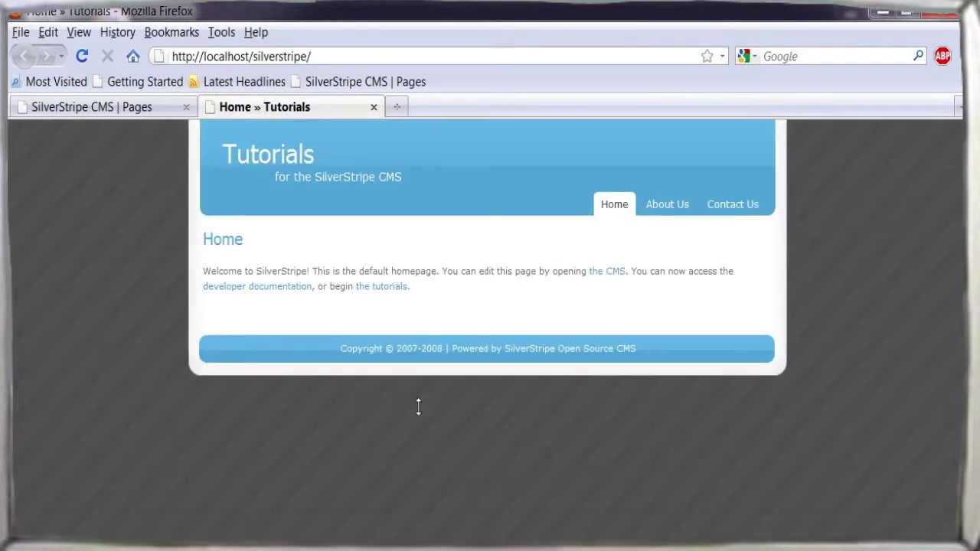
click(92, 107)
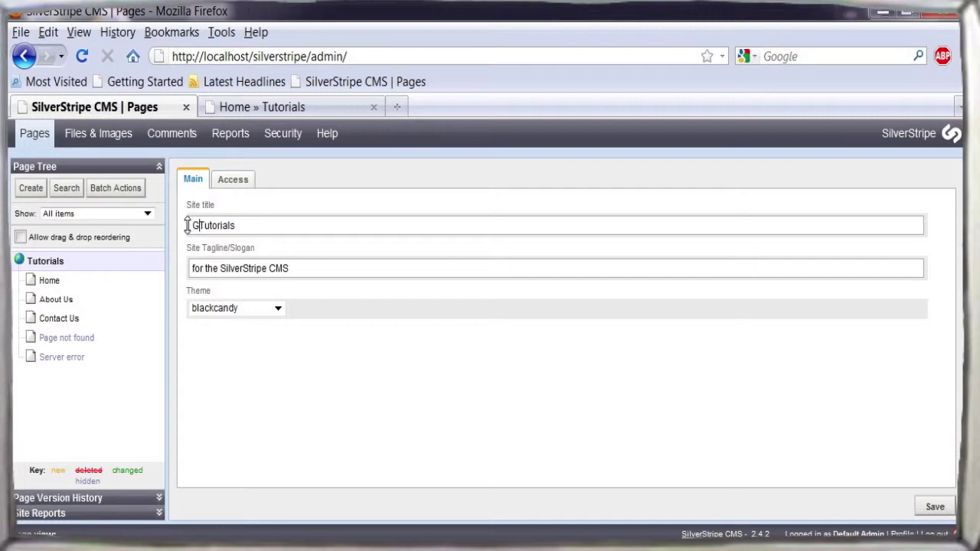
click(935, 506)
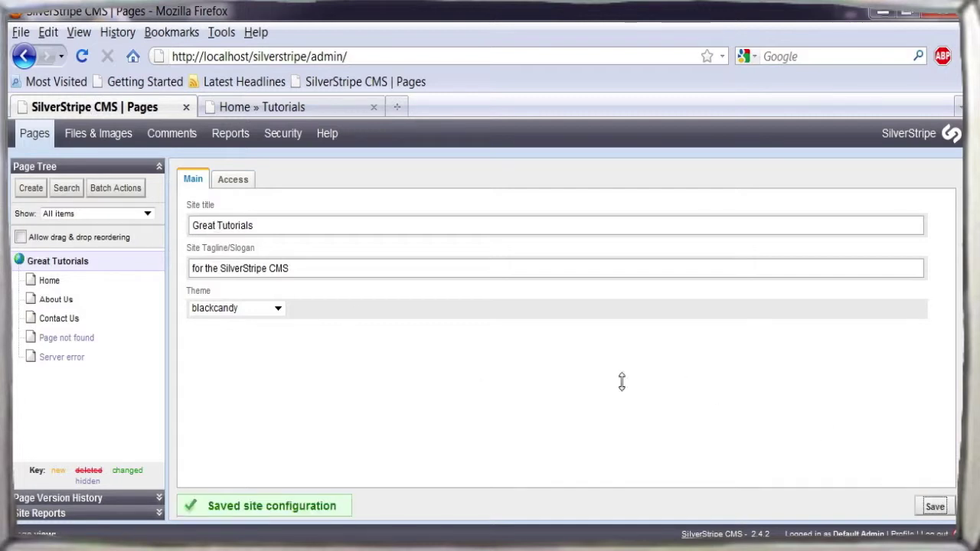
click(281, 108)
click(82, 55)
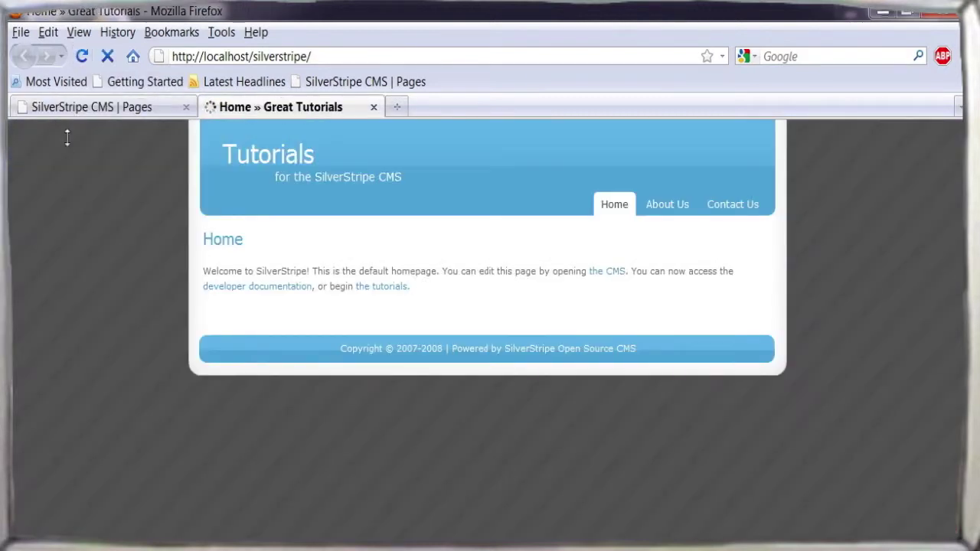
click(79, 108)
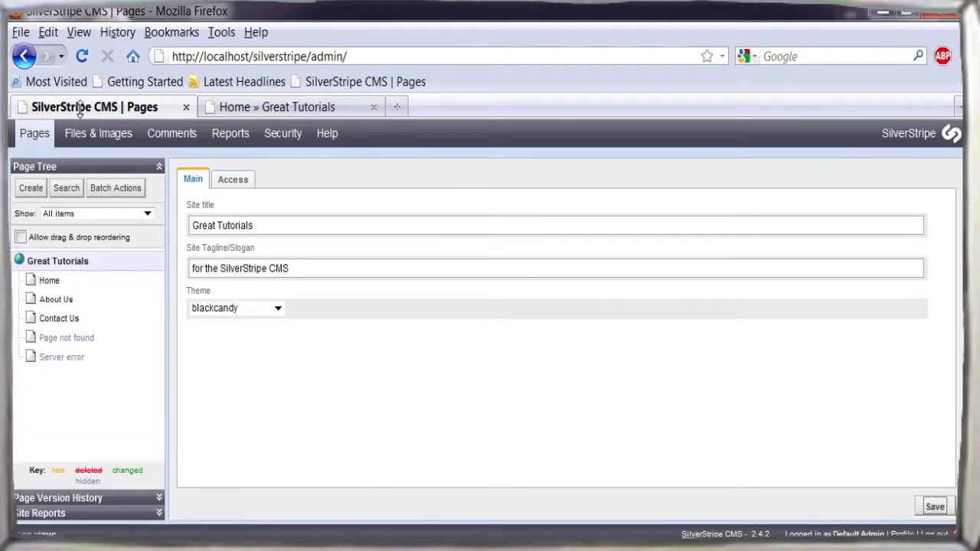
- Create a Page named Tutorials reading 'We will put our tutorials here' and publish it
click(59, 281)
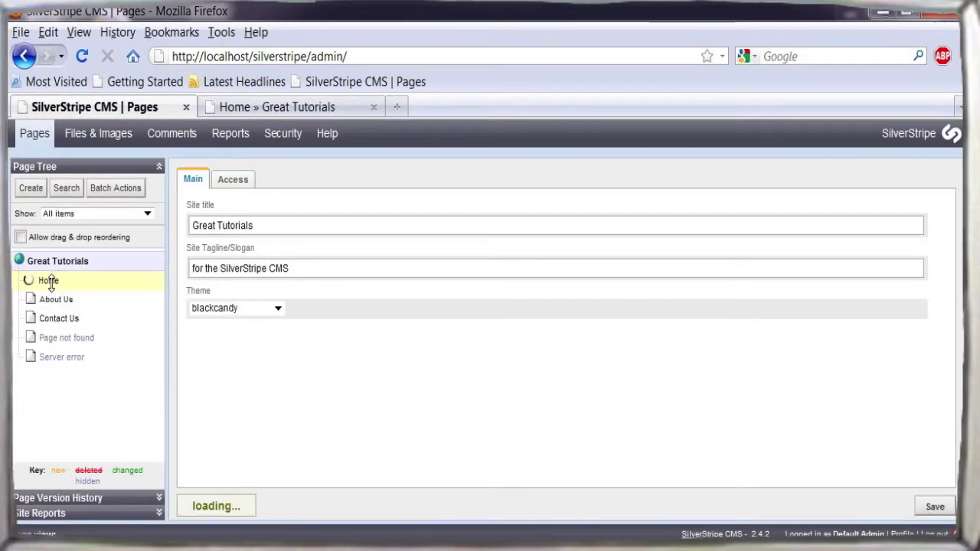
click(51, 256)
click(31, 187)
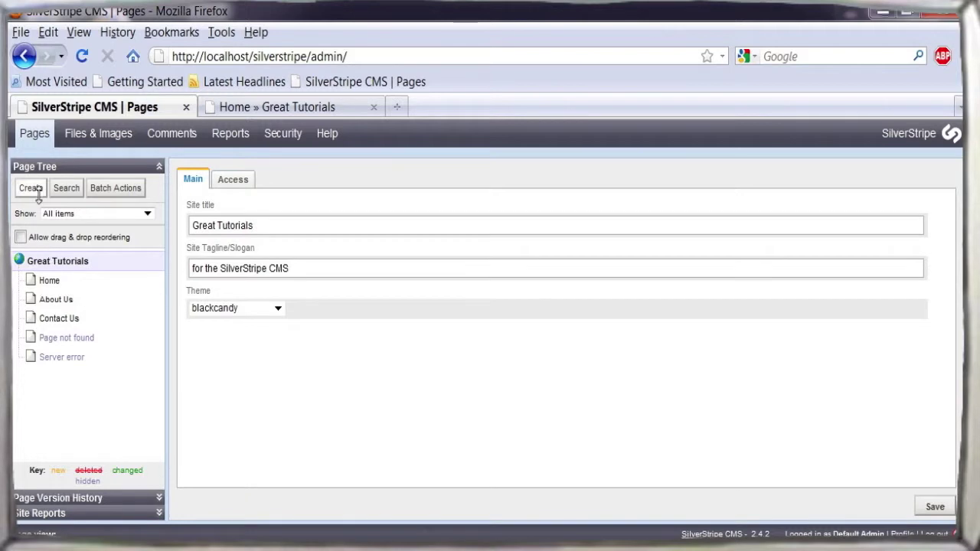
click(104, 210)
click(44, 234)
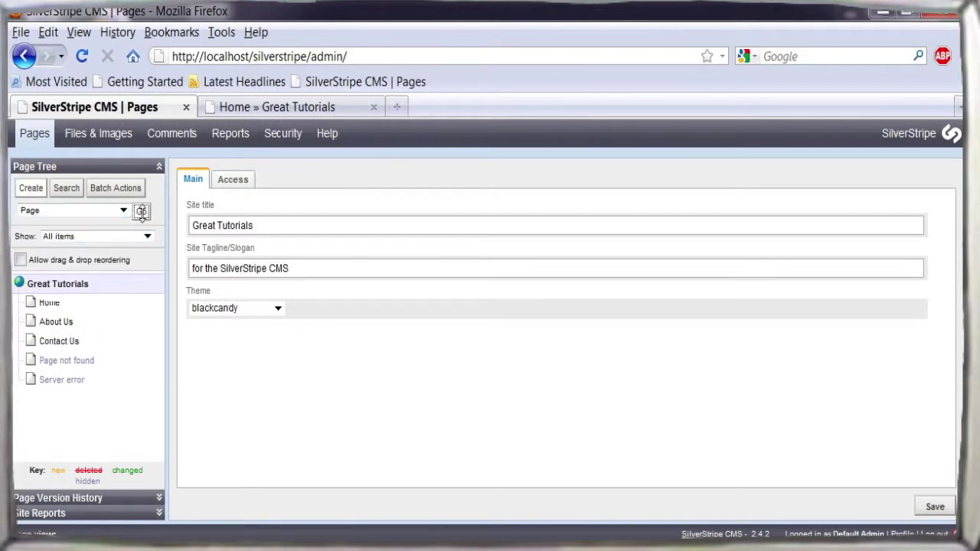
click(141, 211)
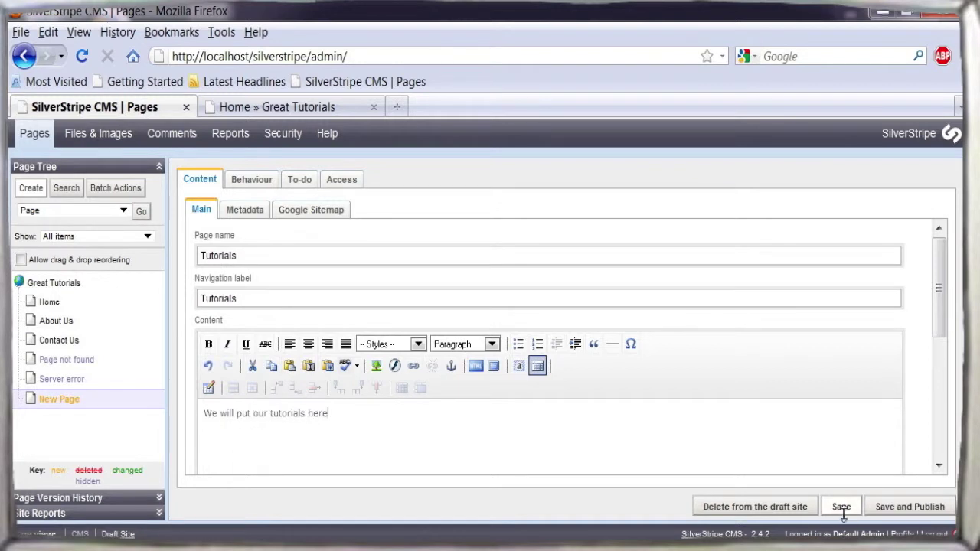
click(909, 507)
- Reload the live site and open the new Tutorials page from its menu
click(253, 107)
click(82, 56)
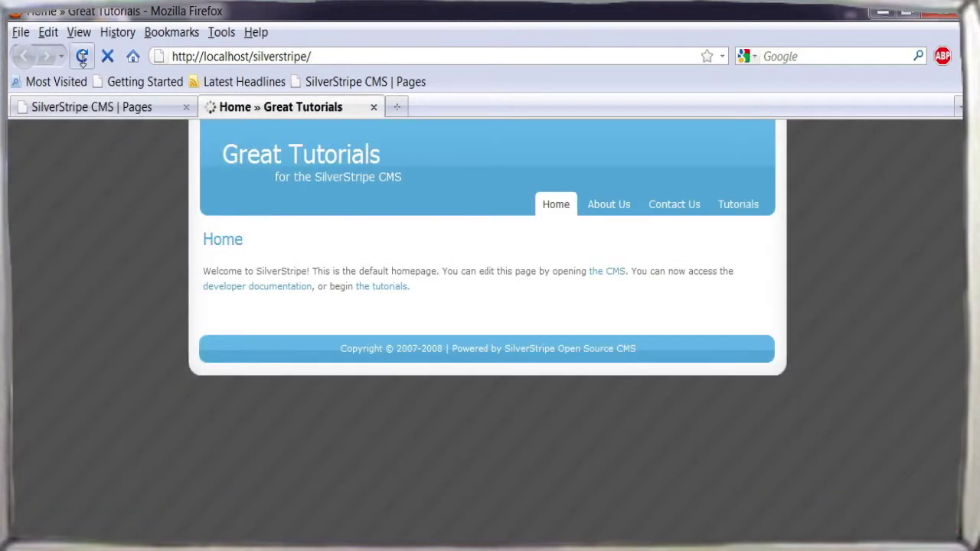
click(740, 206)
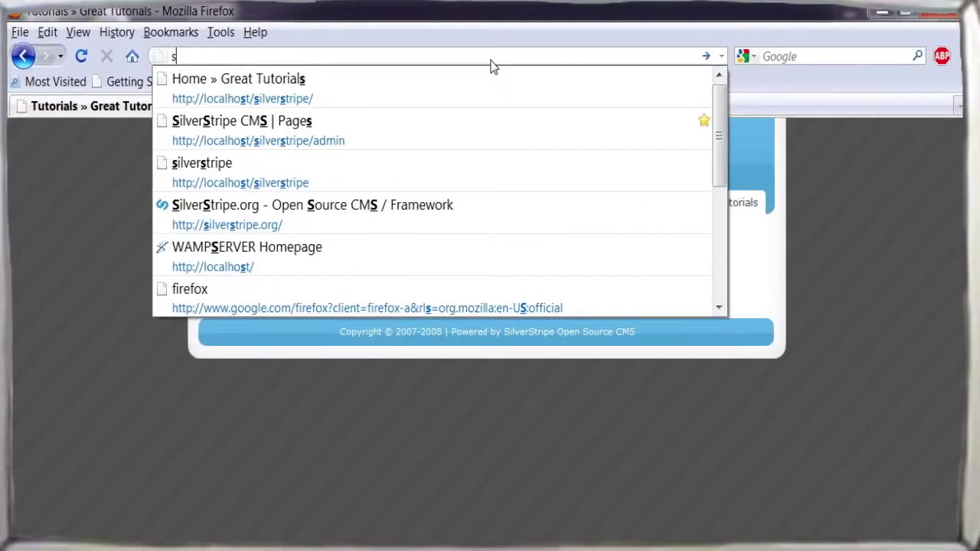
- Download the Blog module archive blog-v0.4.1 from silverstripe.org/modules
text(ilverstripe.)
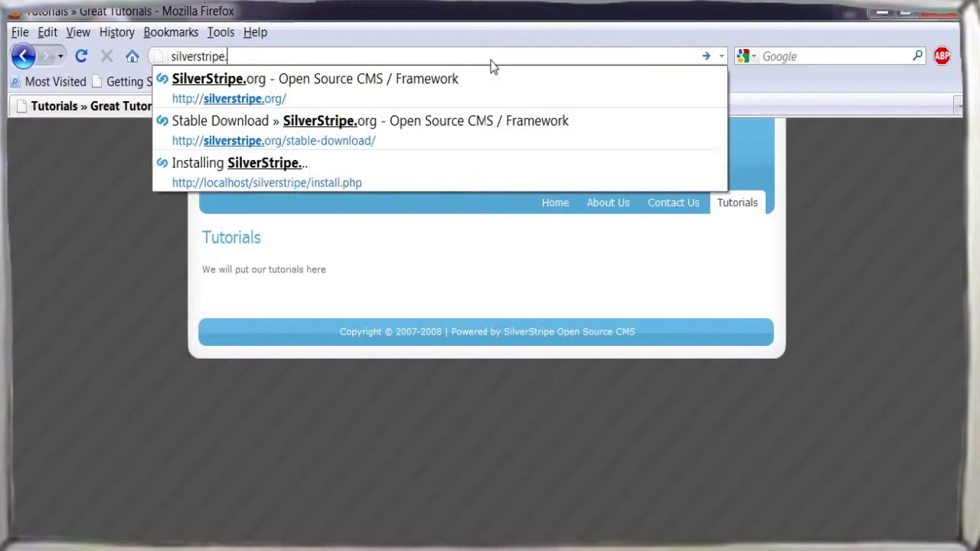
text(org/modules)
key(Return)
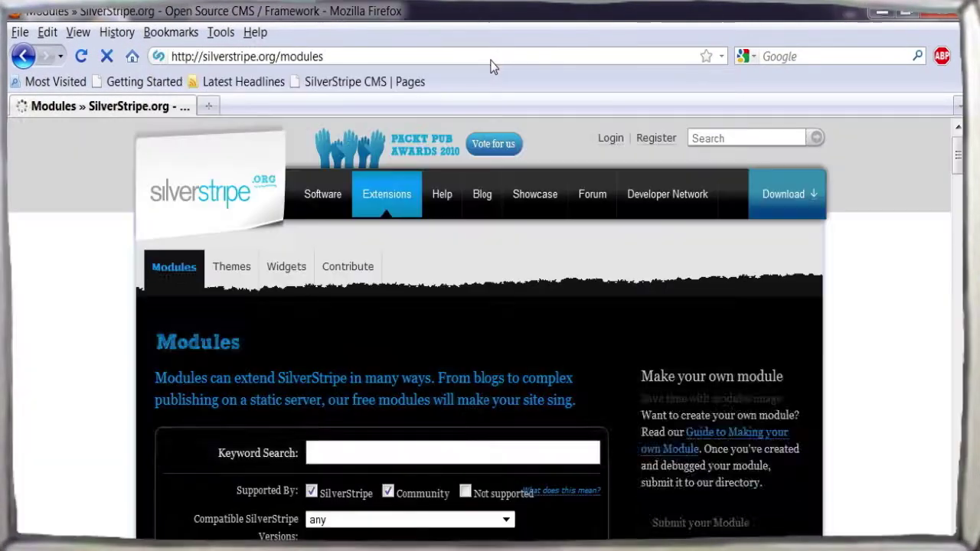
scroll(893, 142, down, 10)
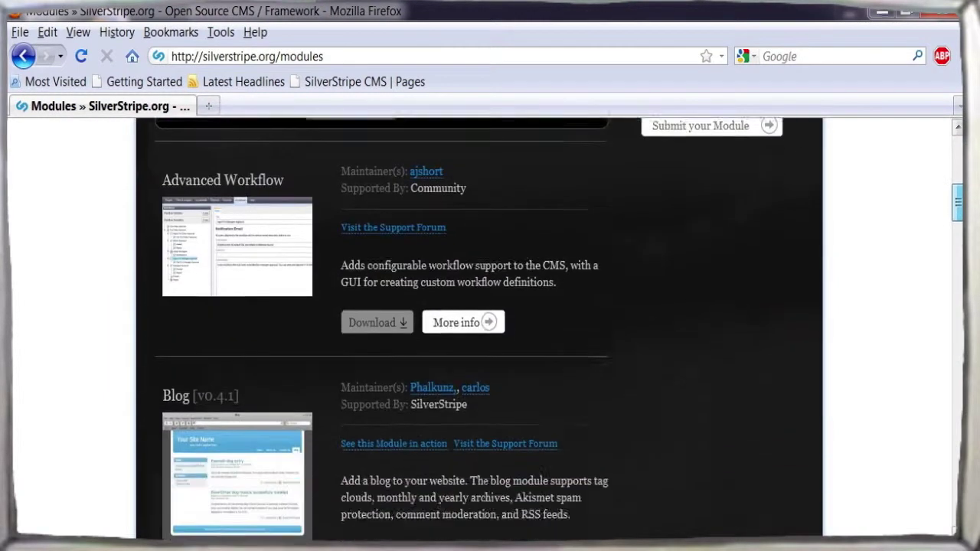
right_click(380, 419)
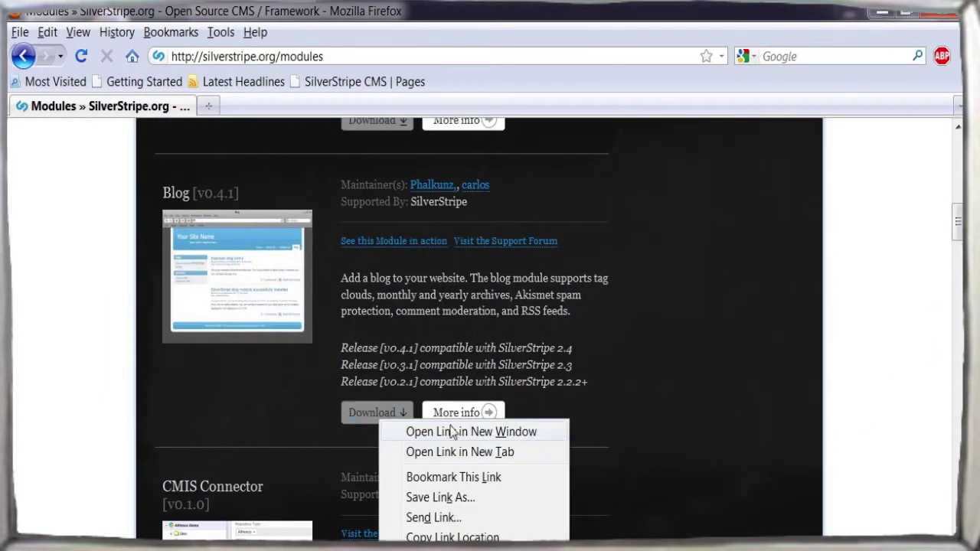
click(502, 504)
click(450, 469)
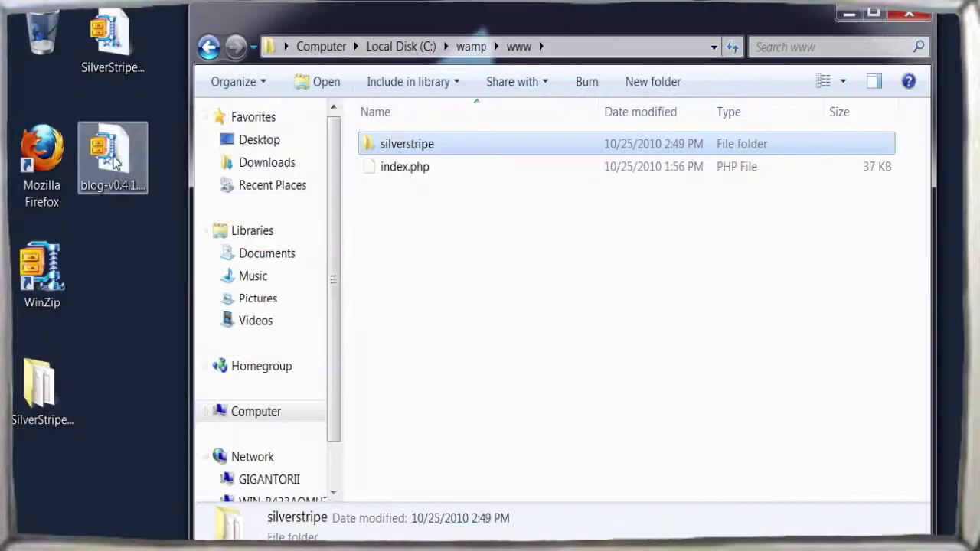
right_click(115, 158)
- Extract the blog-v0.4.1 archive in place with WinZip's evaluation version
mouse_move(176, 255)
click(366, 273)
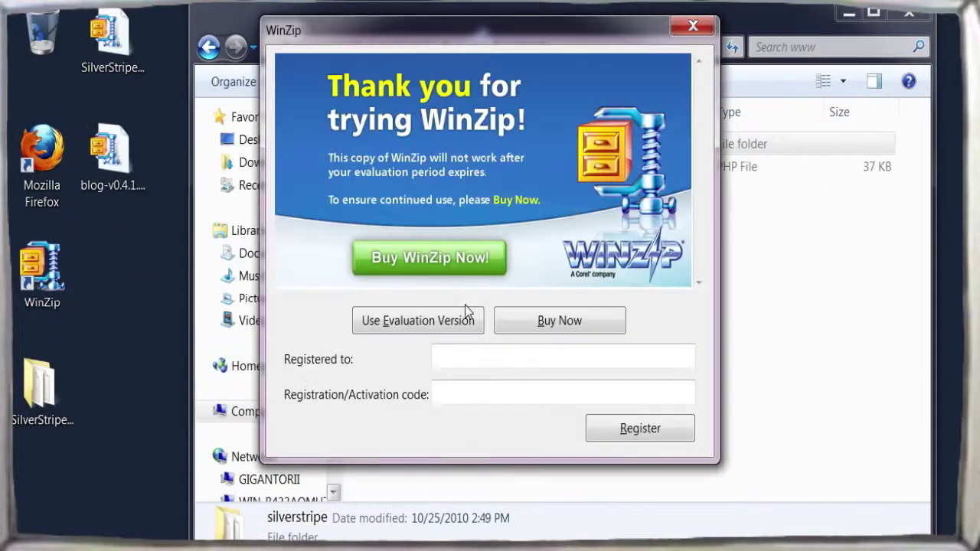
click(416, 319)
click(628, 488)
- Rename the extracted folder to blog and move it into C:\wamp\www\silverstripe
right_click(117, 287)
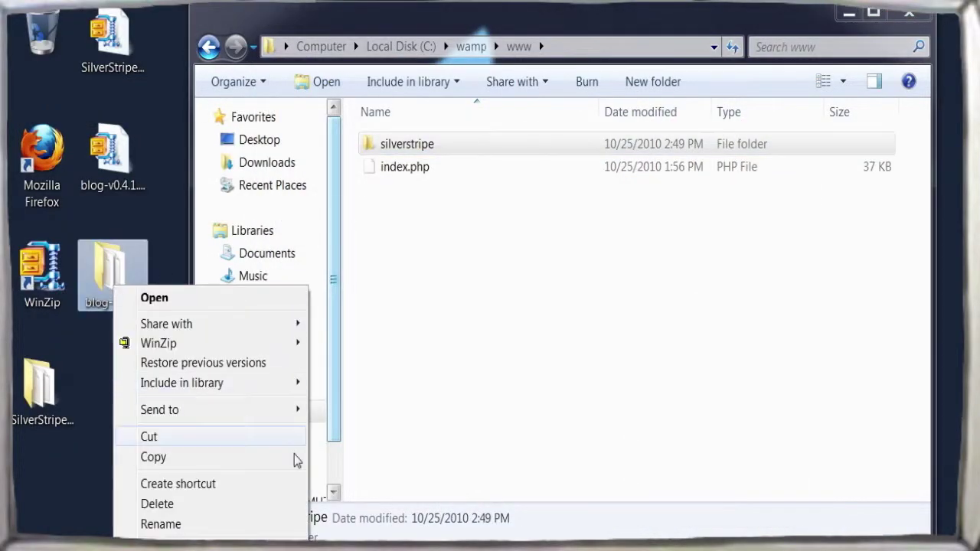
click(201, 529)
text(blog)
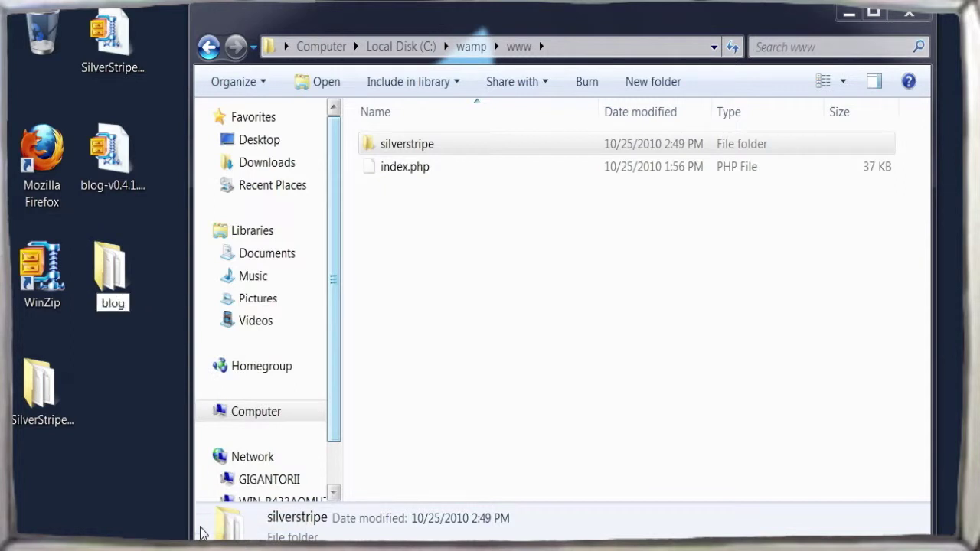
key(Return)
double_click(401, 145)
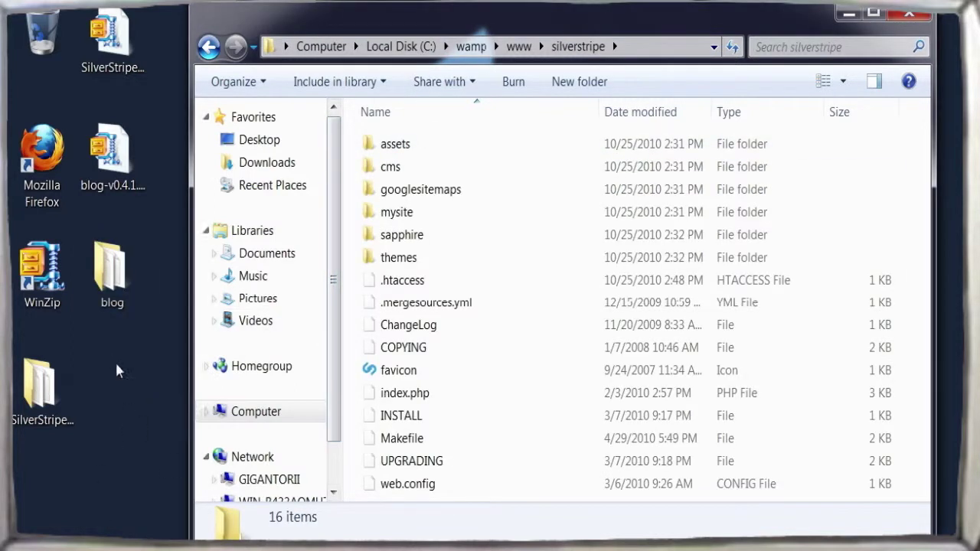
drag(112, 268, 491, 418)
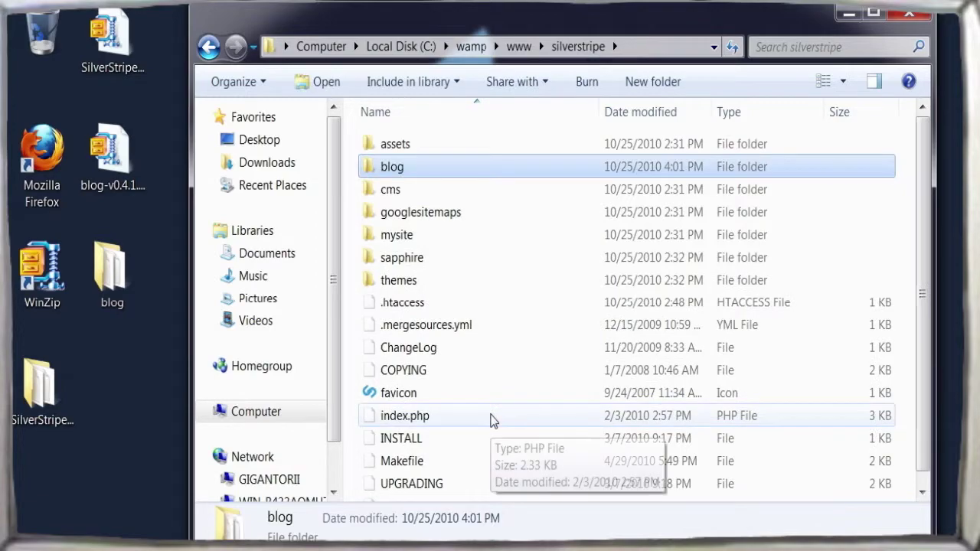
key(alt+Tab)
- Run localhost/silverstripe/dev/build?flush=1 to rebuild the database with the blog module
click(357, 61)
text(lo)
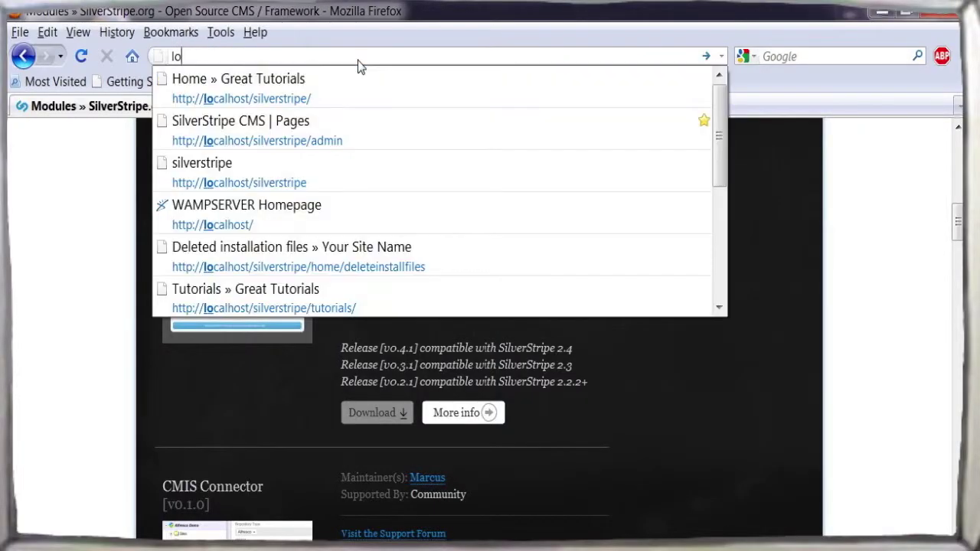
text(calhost/silverstripe)
key(Return)
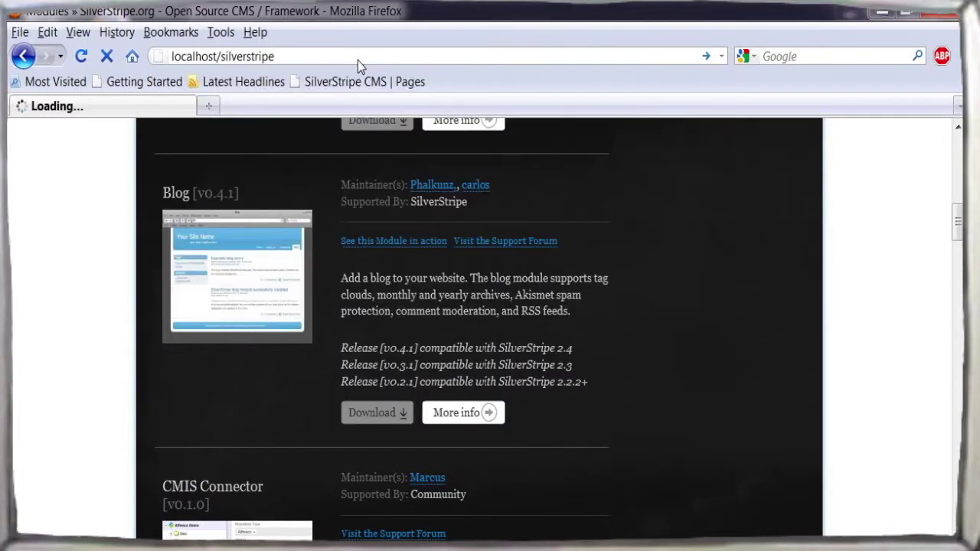
text(dev/build)
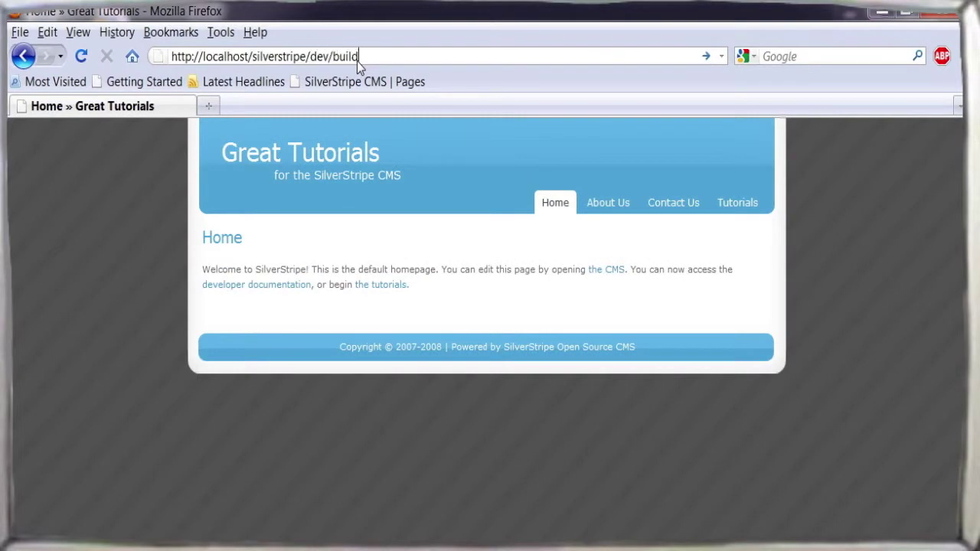
text(?flush=1)
key(Return)
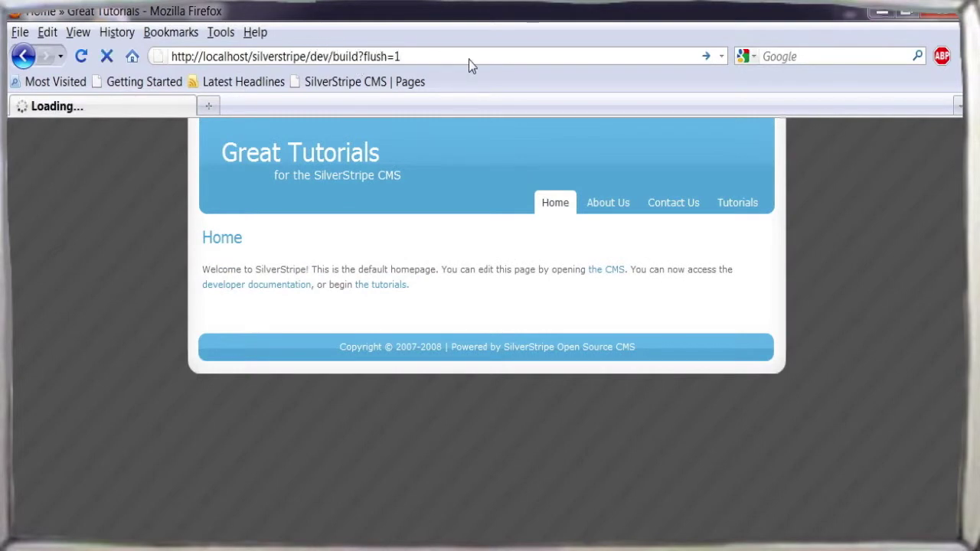
- Change the address to localhost/silverstripe/admin to return to the CMS admin
scroll(486, 330, down, 15)
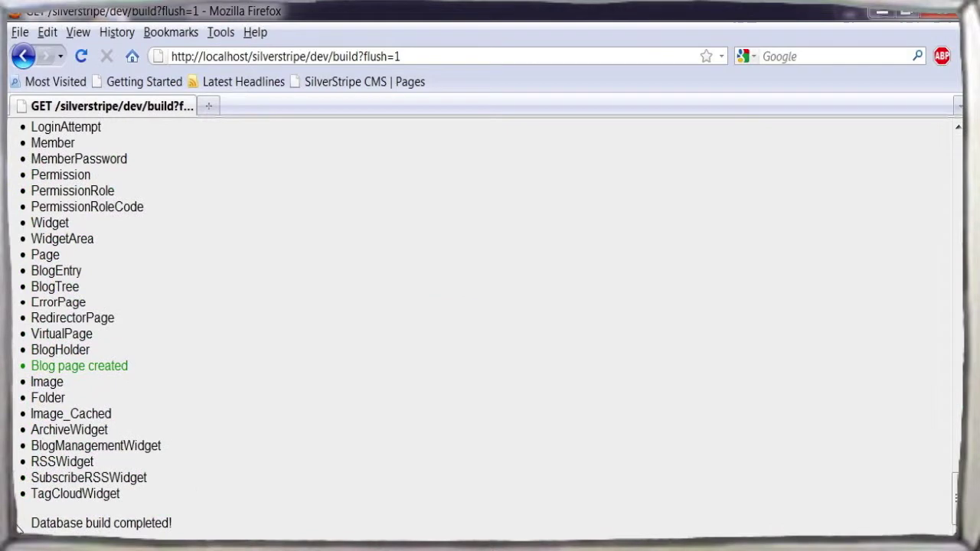
drag(309, 57, 451, 57)
text(admin)
key(Return)
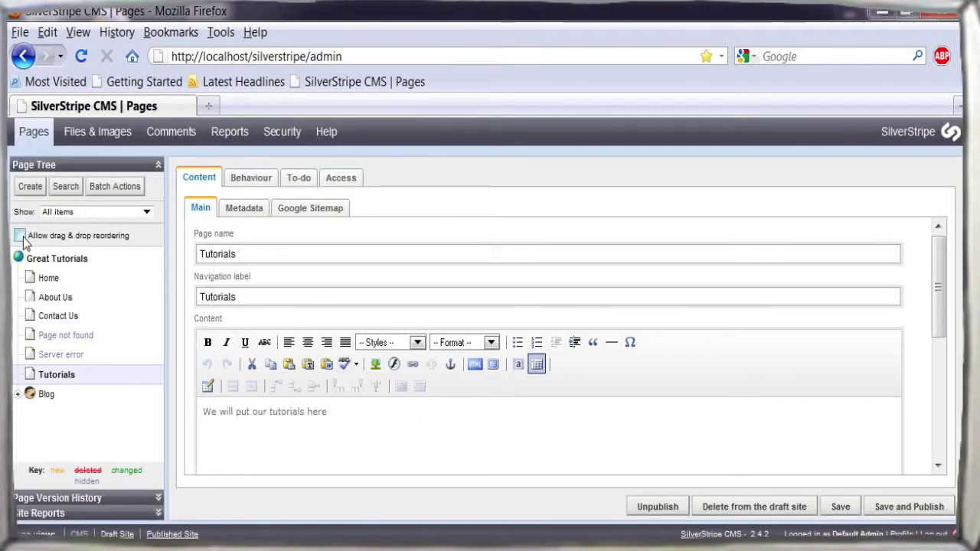
- Reorder pages so Blog follows Home and Tutorials follows Blog, then publish
drag(23, 394, 36, 295)
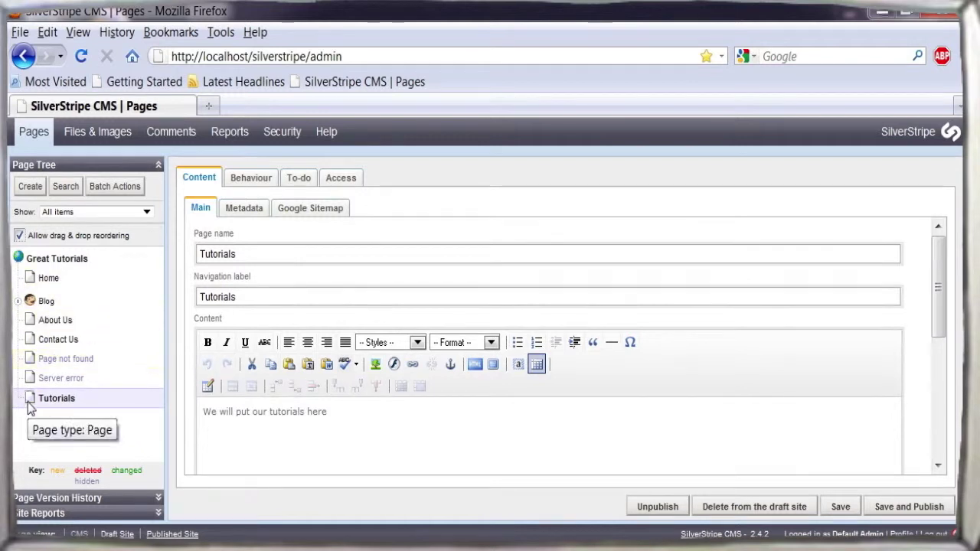
drag(31, 395, 32, 312)
click(909, 506)
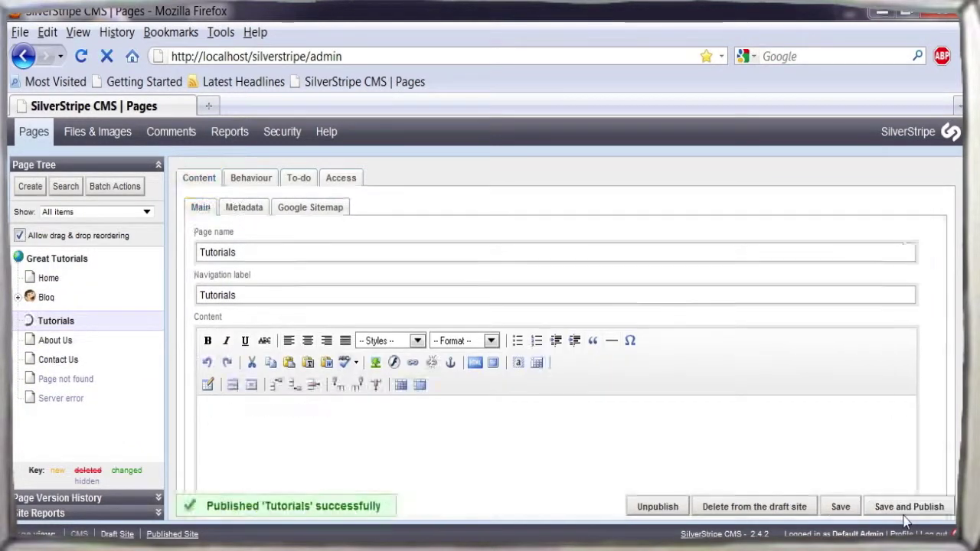
- Load the live site's home page and open its Blog page
click(378, 60)
key(BackSpace)
key(BackSpace)
key(BackSpace)
key(BackSpace)
key(BackSpace)
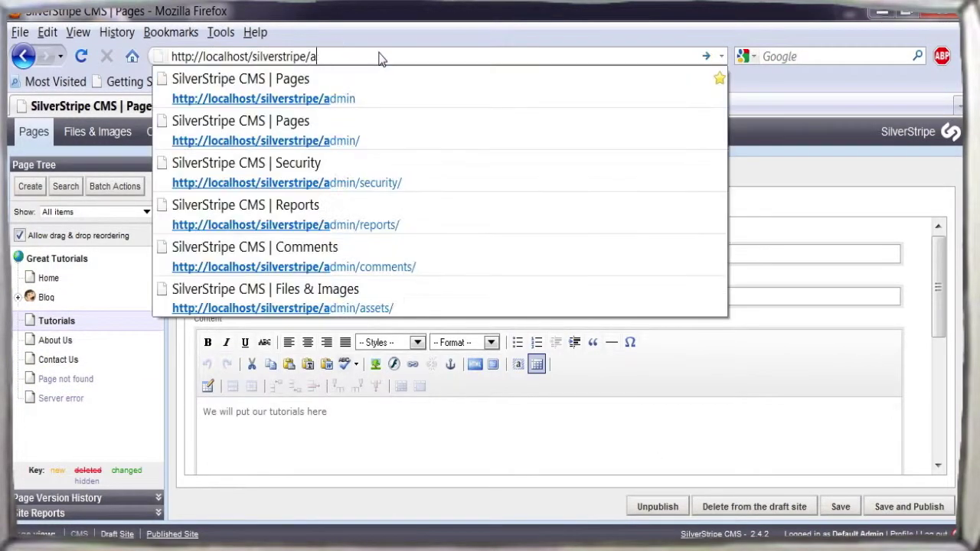
key(Return)
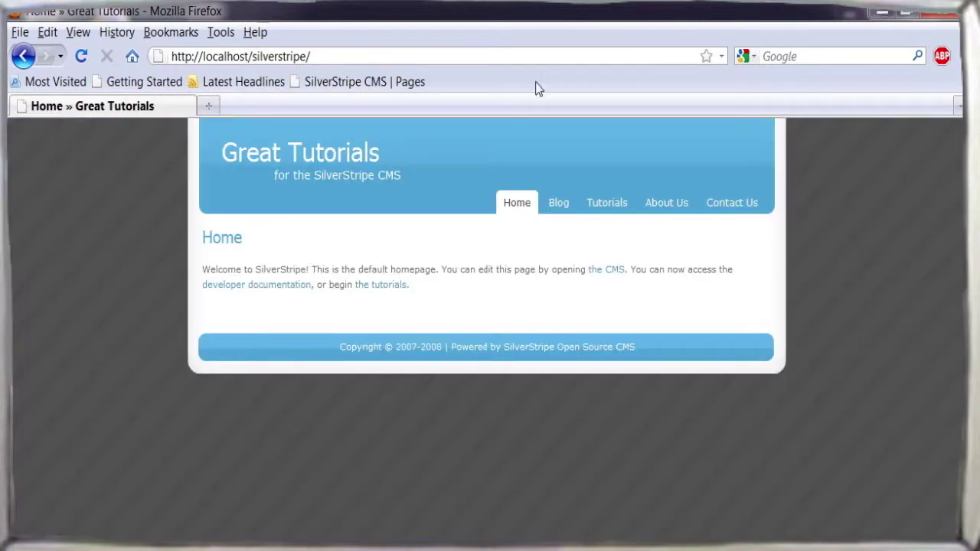
click(564, 206)
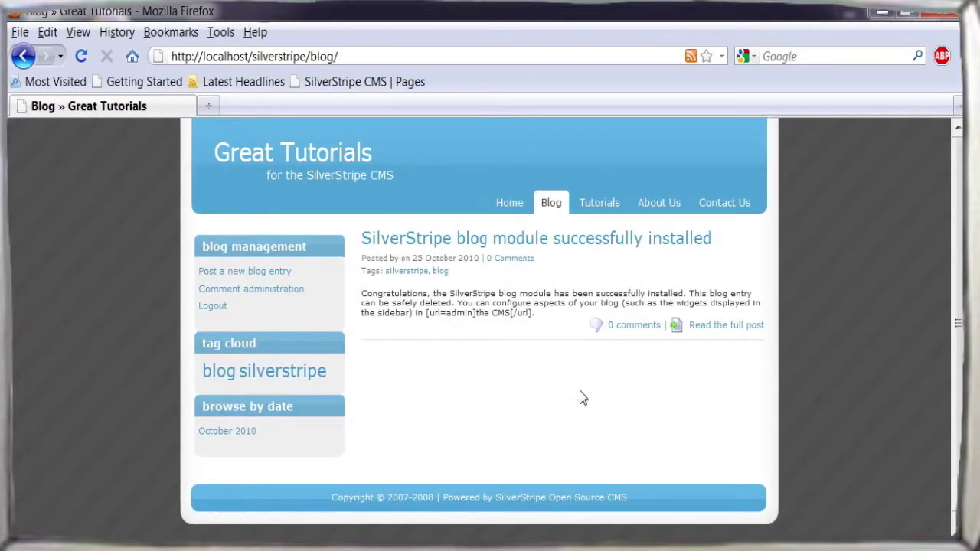